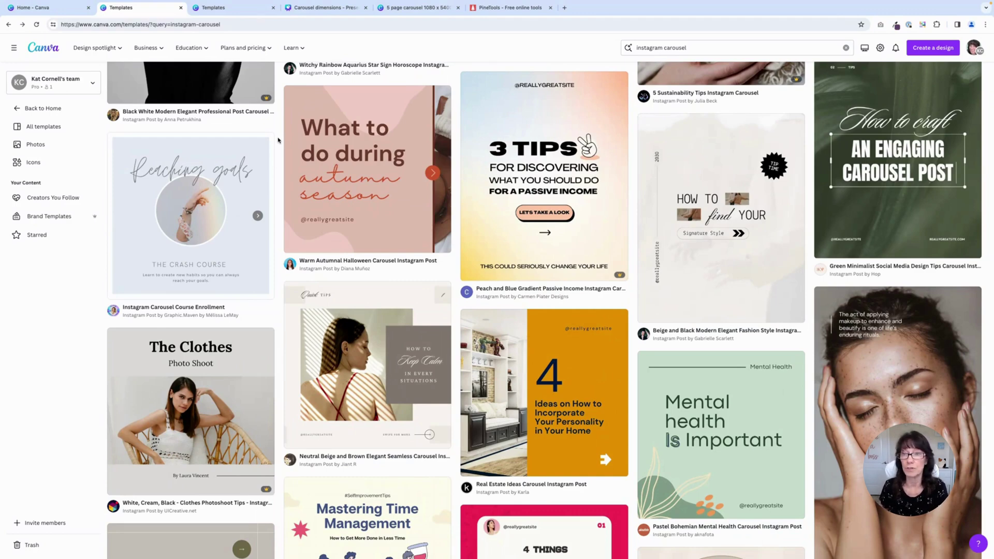
# Preview the five slides of the Peach and Blue carousel template, then close the preview.
pyautogui.moveTo(536, 121)
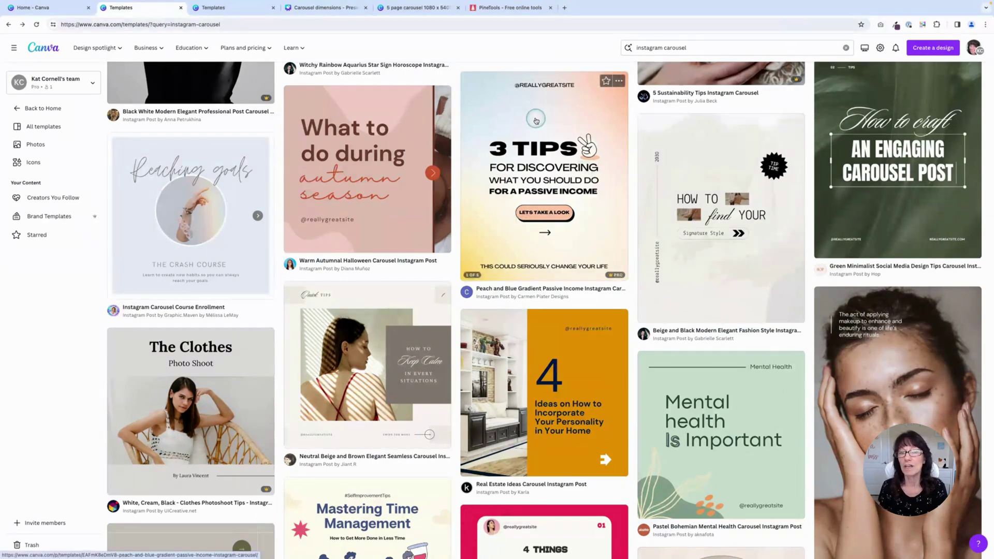
pyautogui.click(535, 121)
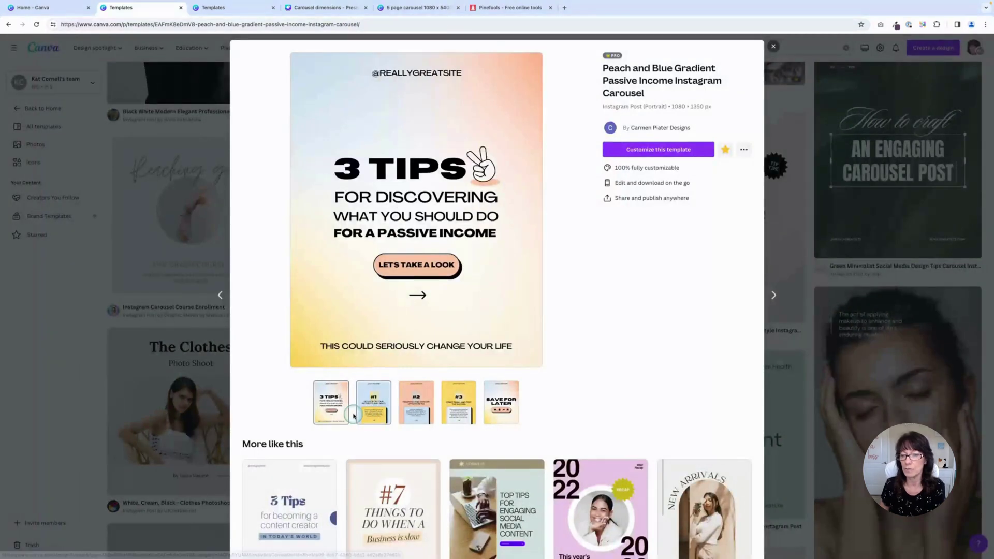
pyautogui.scroll(5, 354, 414)
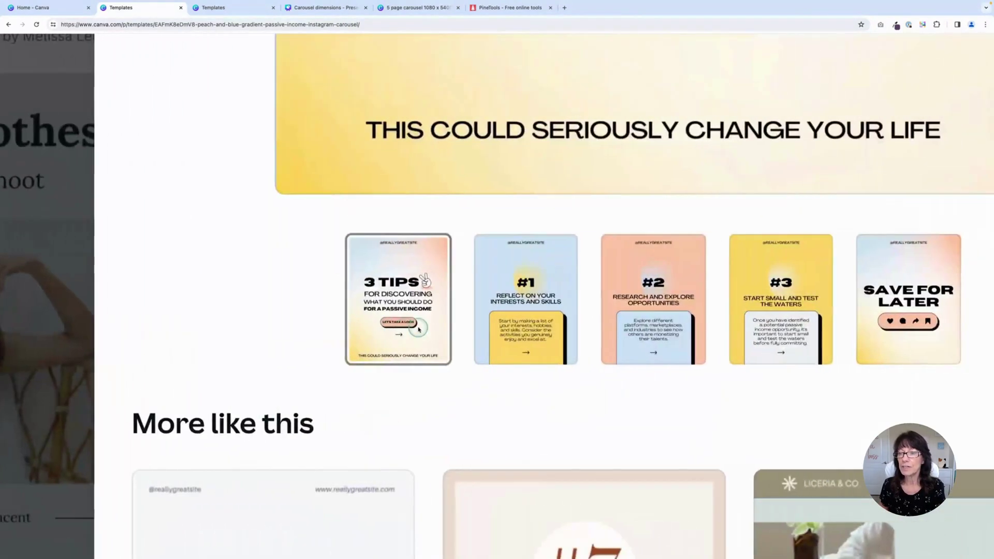
pyautogui.hscroll(2, 418, 329)
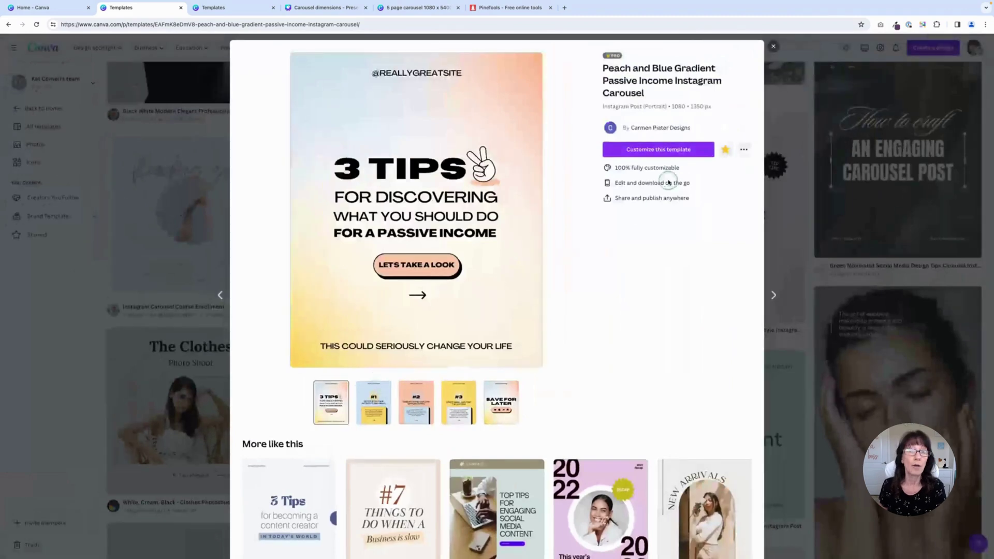
pyautogui.click(773, 48)
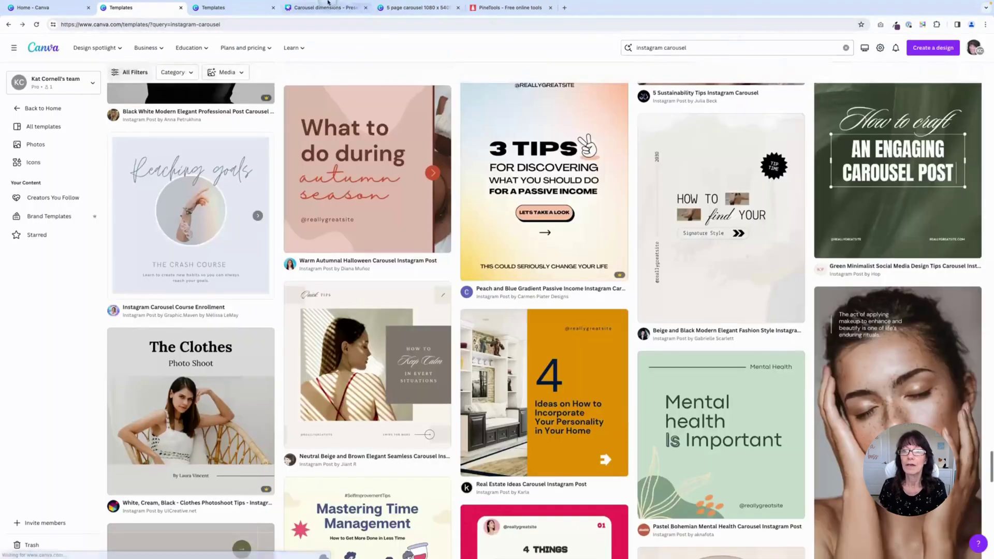
# From the 'seamless carousel' results, preview the Modern Purple Blob Shapes template and scroll its pages.
pyautogui.click(232, 8)
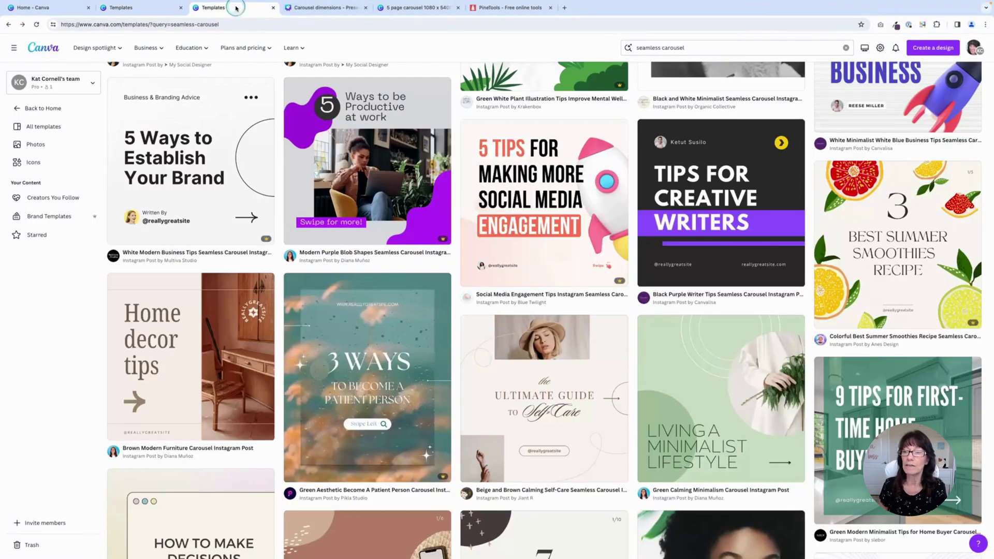
pyautogui.click(370, 162)
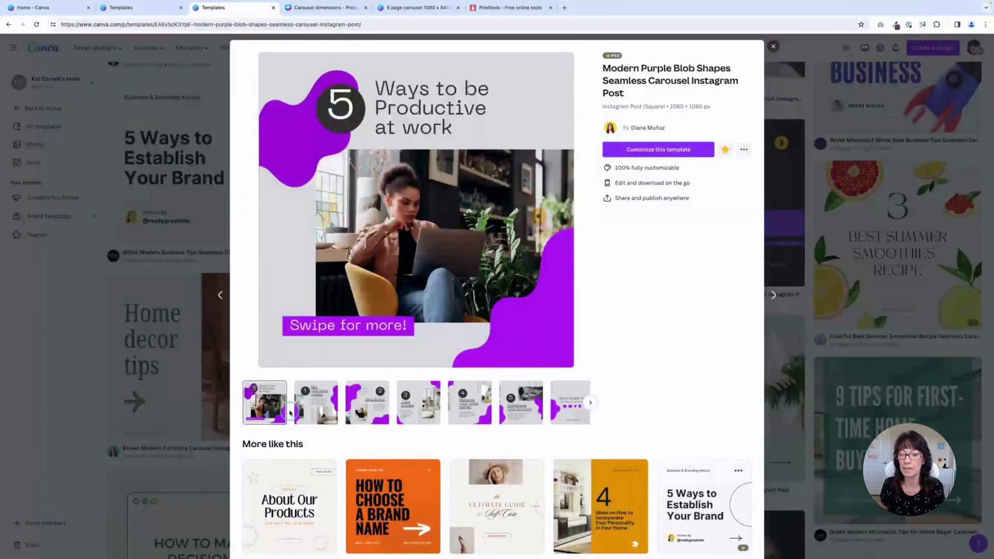
pyautogui.keyDown('ctrl'); pyautogui.scroll(5, 427, 339); pyautogui.keyUp('ctrl')
pyautogui.hscroll(1, 428, 339)
pyautogui.hscroll(-1, 427, 339)
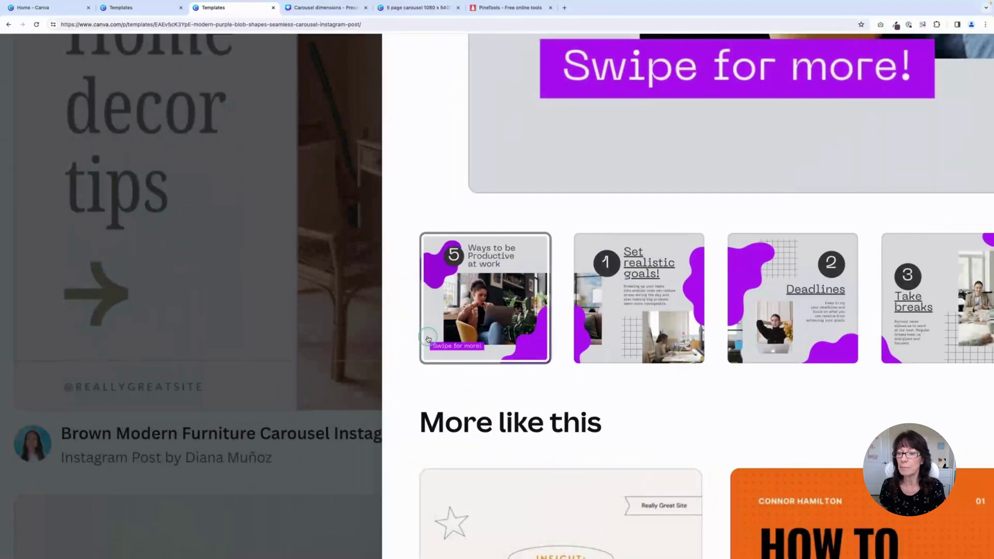
pyautogui.hscroll(3, 581, 217)
pyautogui.hscroll(5, 582, 217)
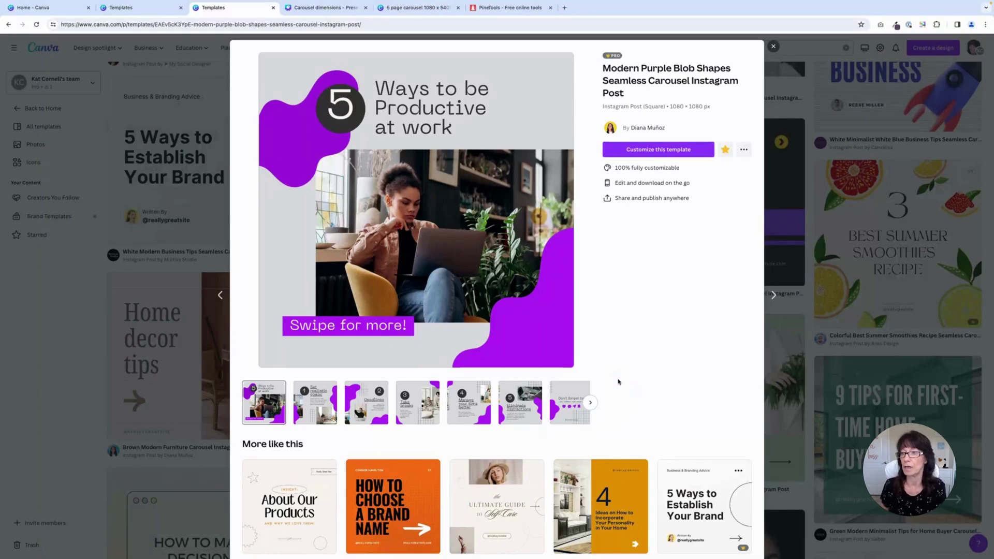
# Customize the Modern Purple Blob Shapes template and scroll through its pages.
pyautogui.click(662, 153)
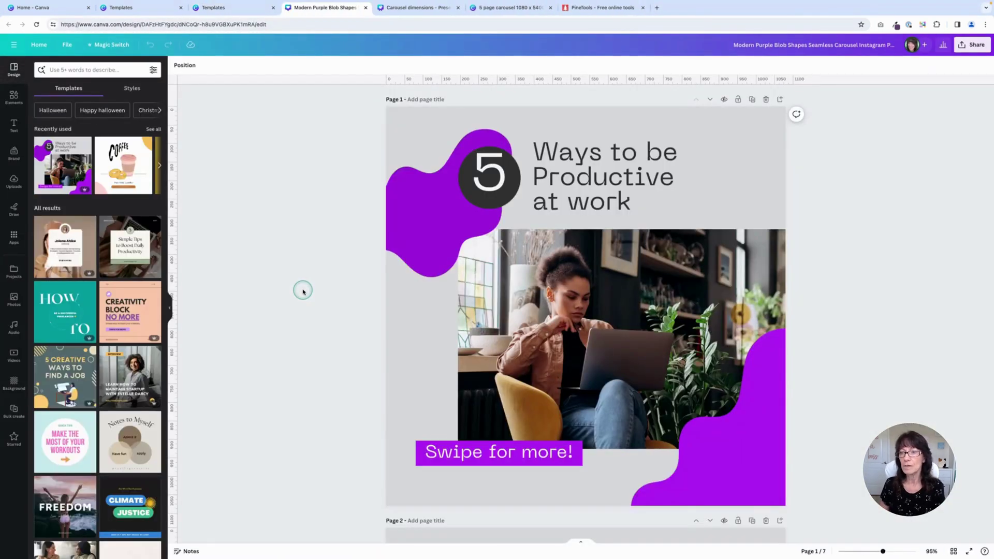
pyautogui.scroll(-2, 302, 291)
pyautogui.scroll(2, 303, 291)
pyautogui.scroll(-8, 302, 291)
pyautogui.scroll(-3, 302, 291)
pyautogui.scroll(12, 303, 291)
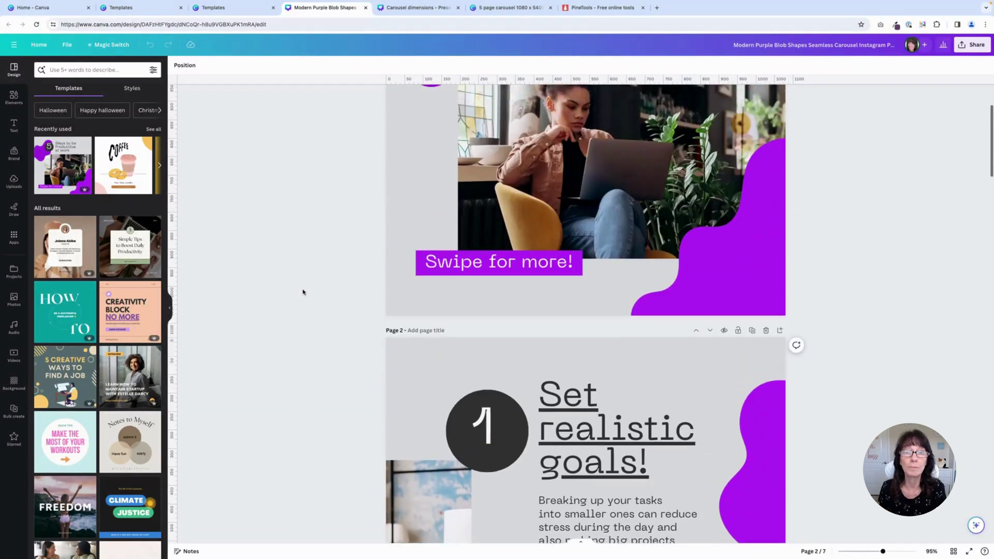
# Show all seven pages in Grid view, then return to single-page view.
pyautogui.click(952, 552)
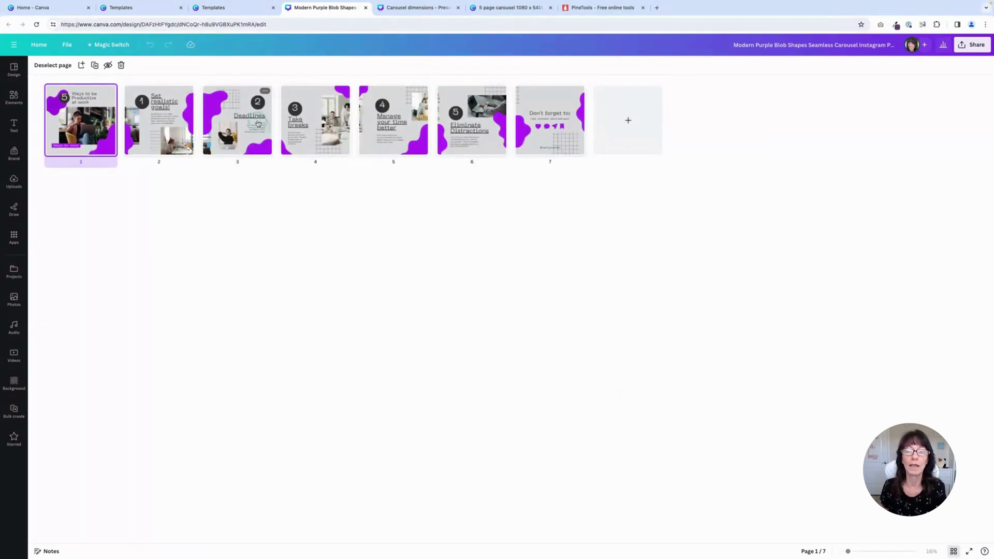
pyautogui.click(953, 551)
pyautogui.scroll(-3, 292, 306)
pyautogui.scroll(2, 294, 306)
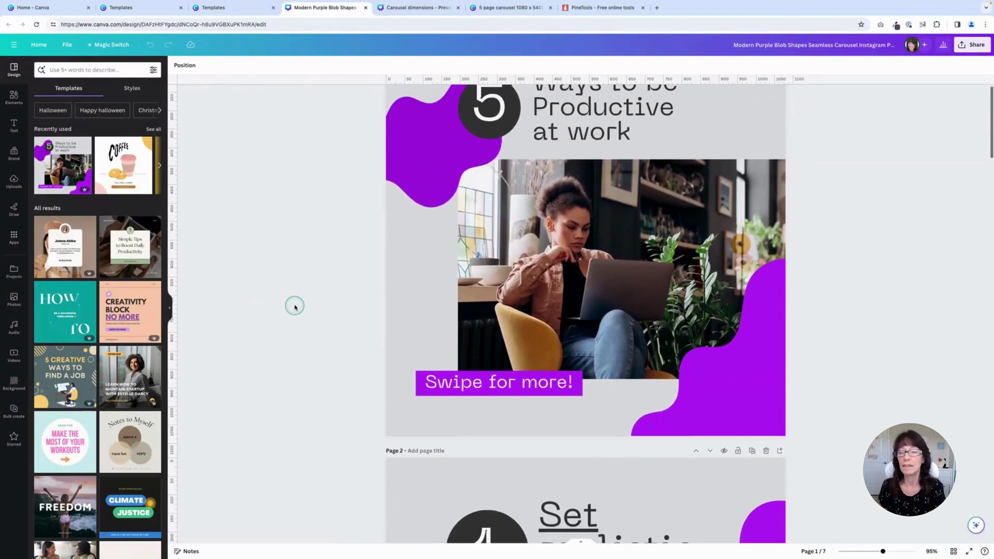
pyautogui.click(742, 380)
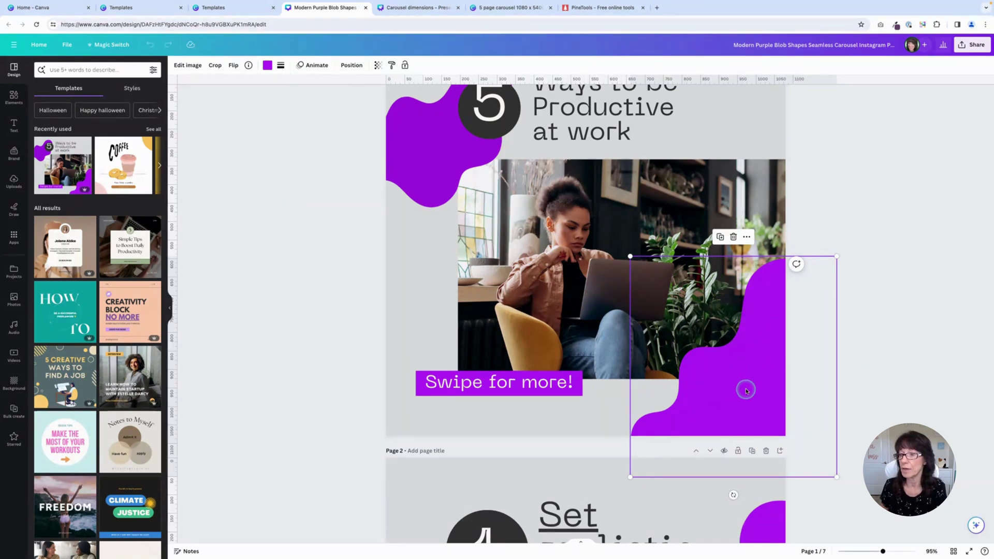
pyautogui.moveTo(743, 389)
pyautogui.mouseDown()
pyautogui.moveTo(694, 341)
pyautogui.moveTo(681, 307)
pyautogui.moveTo(698, 382)
pyautogui.moveTo(751, 387)
pyautogui.mouseUp()
pyautogui.scroll(-10, 750, 388)
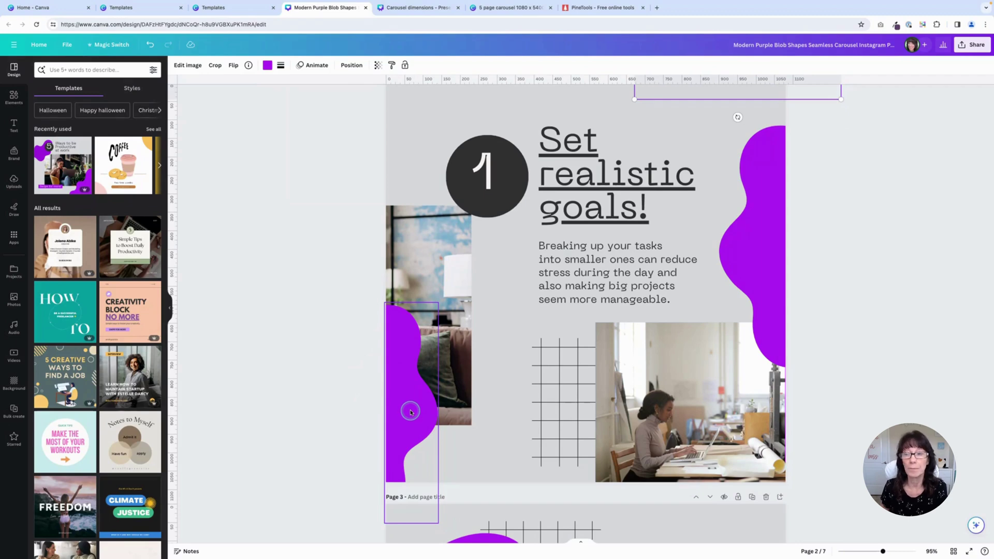
pyautogui.scroll(4, 657, 238)
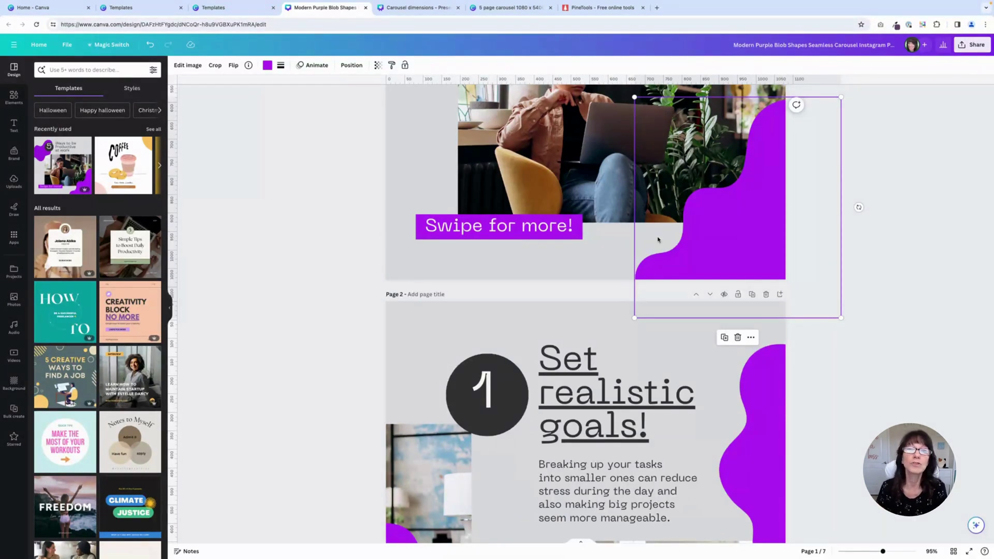
pyautogui.click(368, 303)
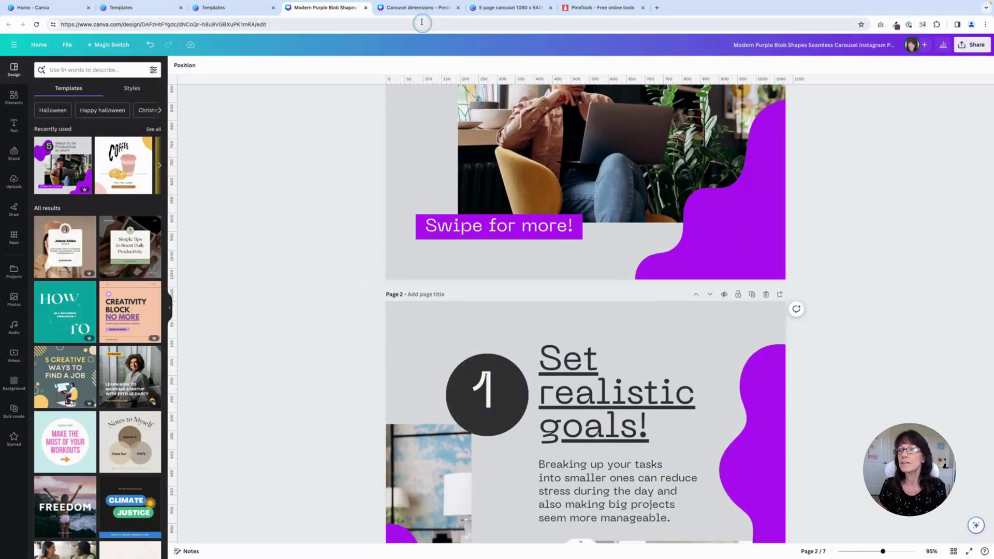
pyautogui.click(516, 9)
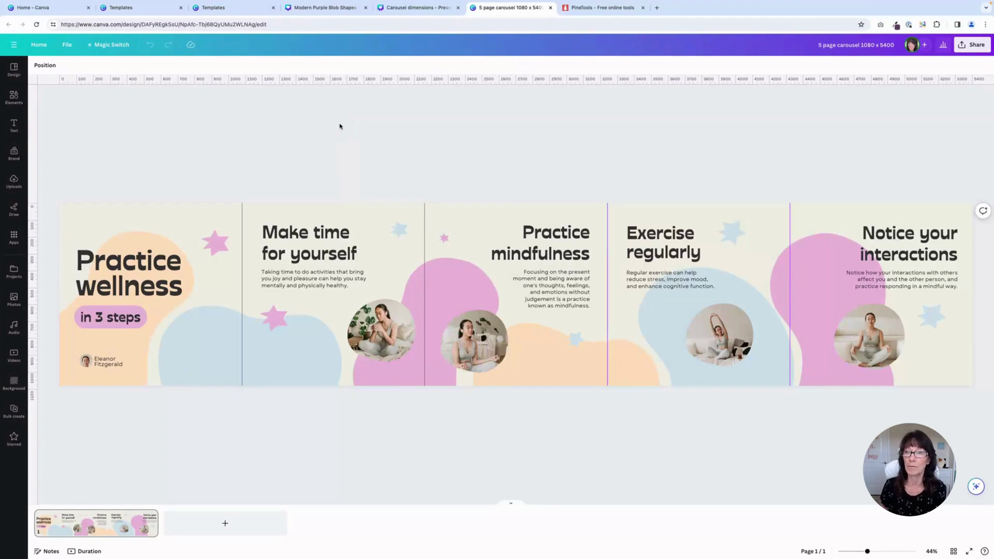
pyautogui.click(324, 12)
pyautogui.scroll(5, 386, 219)
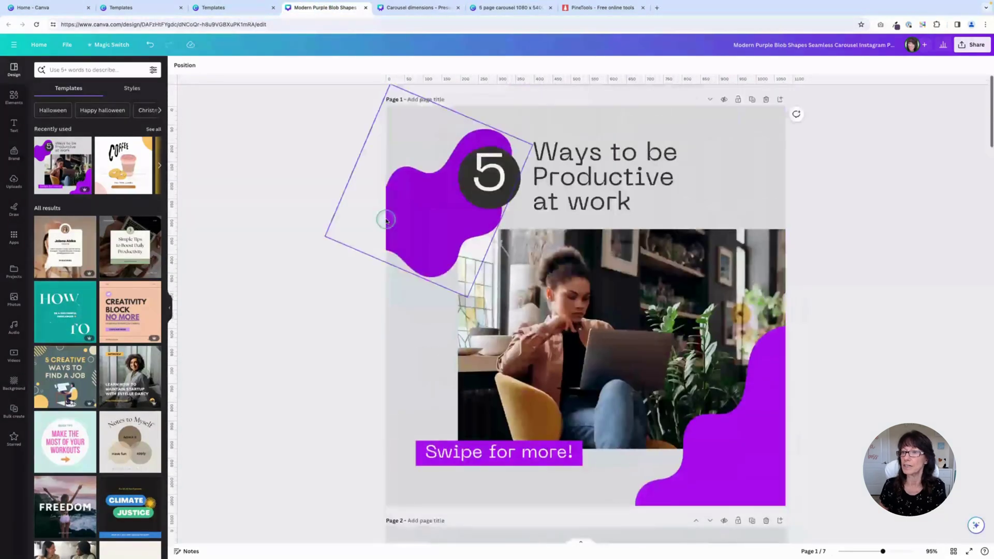
pyautogui.click(249, 282)
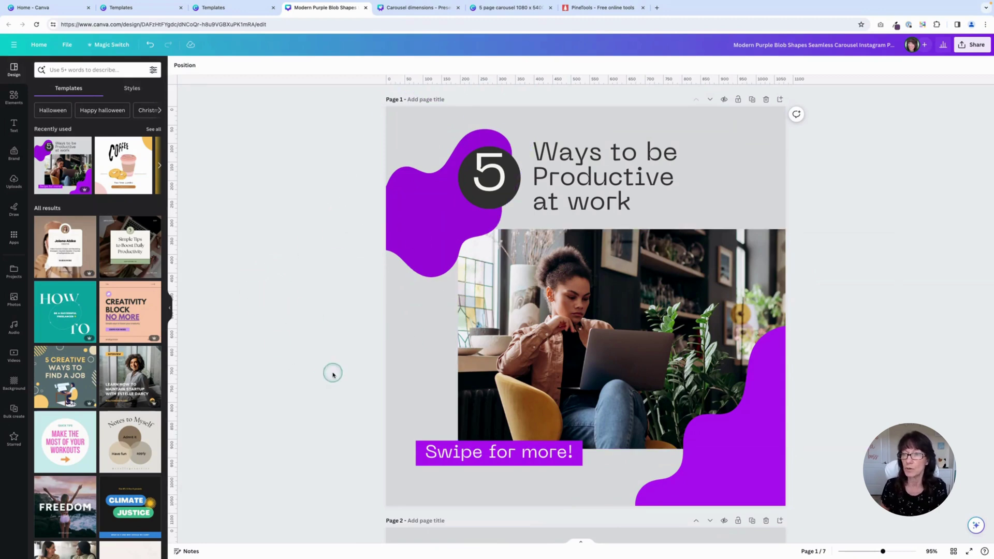
pyautogui.click(494, 12)
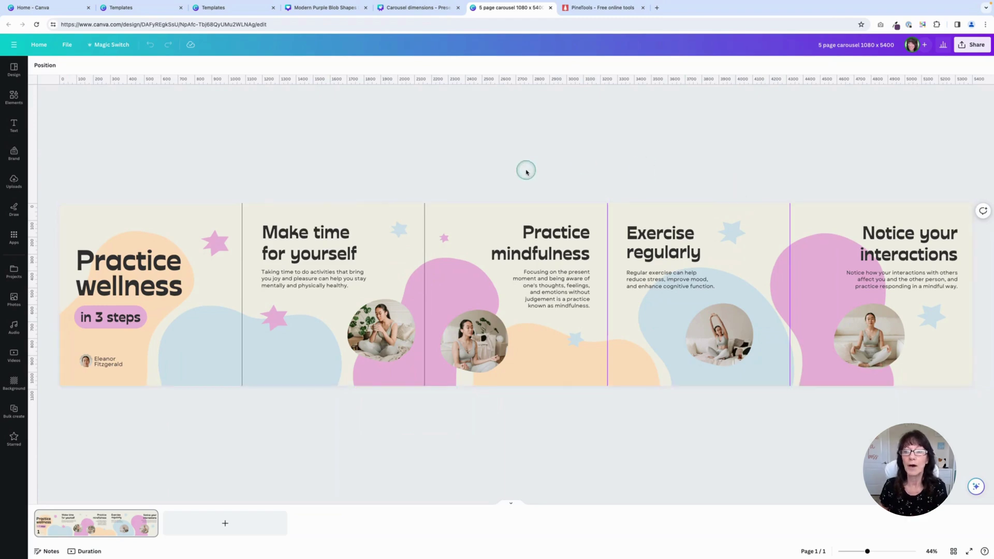
pyautogui.click(454, 197)
pyautogui.click(458, 202)
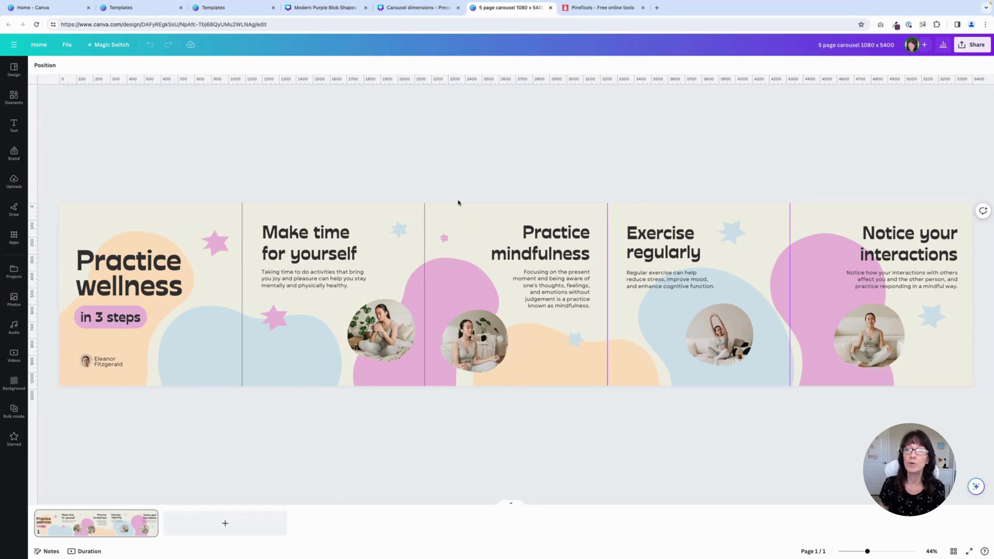
pyautogui.click(339, 7)
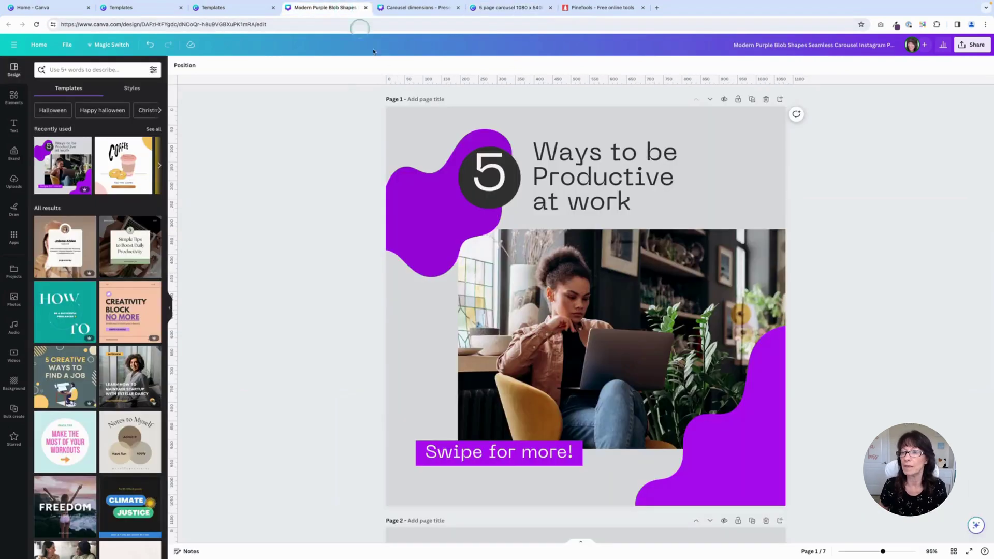
pyautogui.click(797, 459)
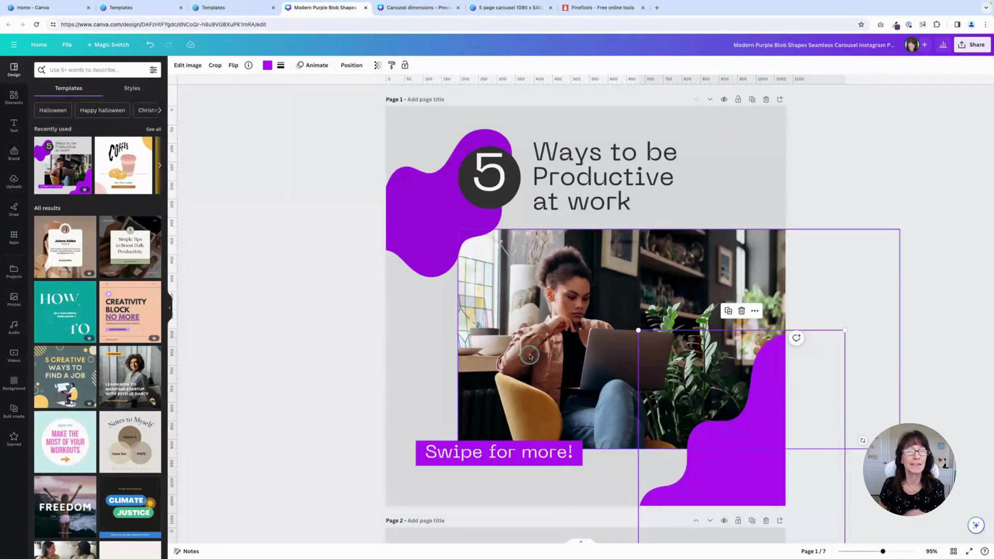
pyautogui.scroll(-5, 529, 356)
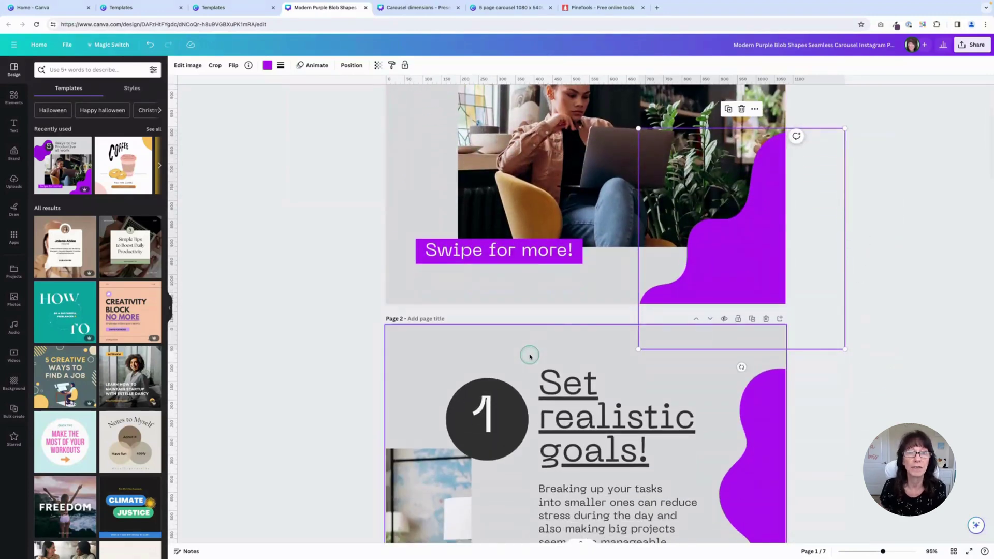
# Check the 5400 × 1080 custom size on Canva Home, then view the Carousel dimensions sheet.
pyautogui.click(304, 229)
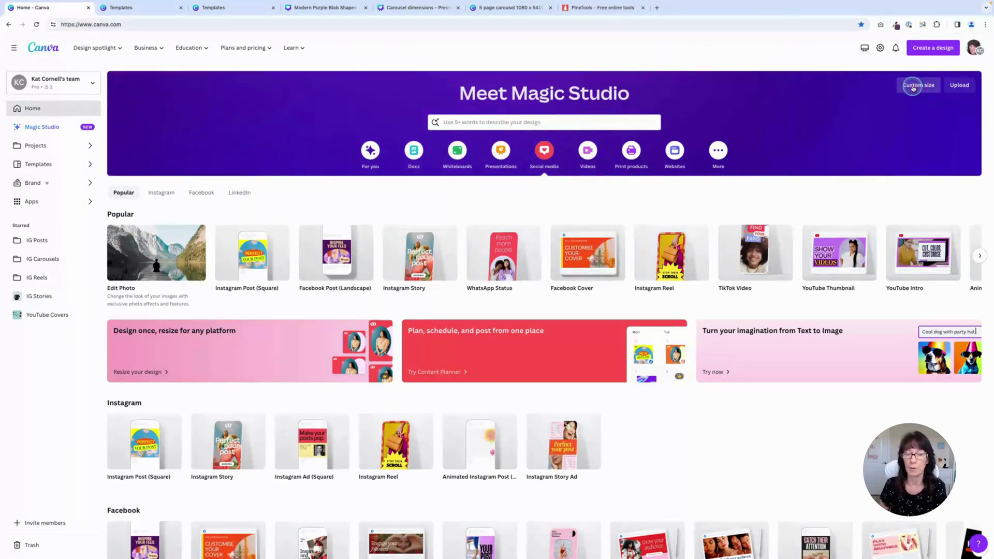
pyautogui.click(913, 87)
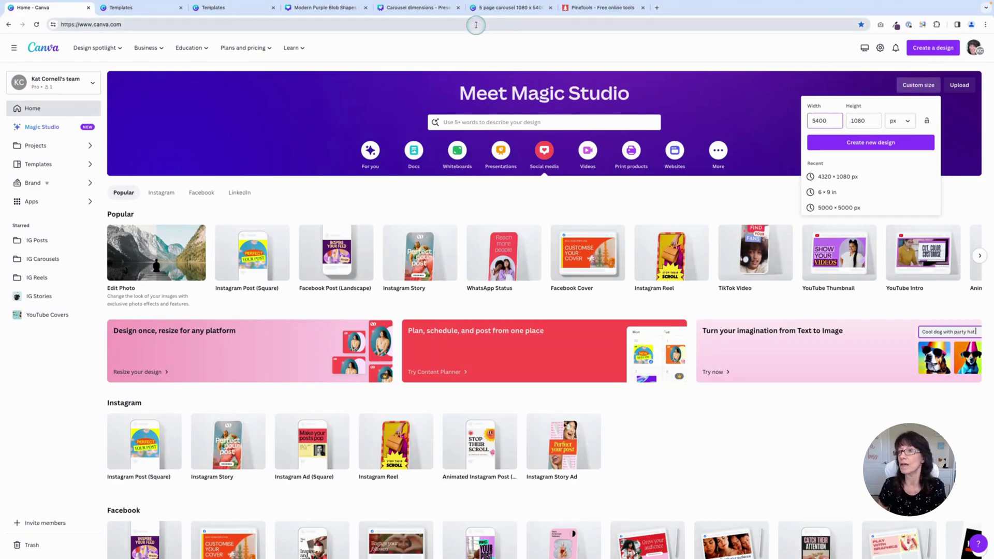
pyautogui.click(431, 9)
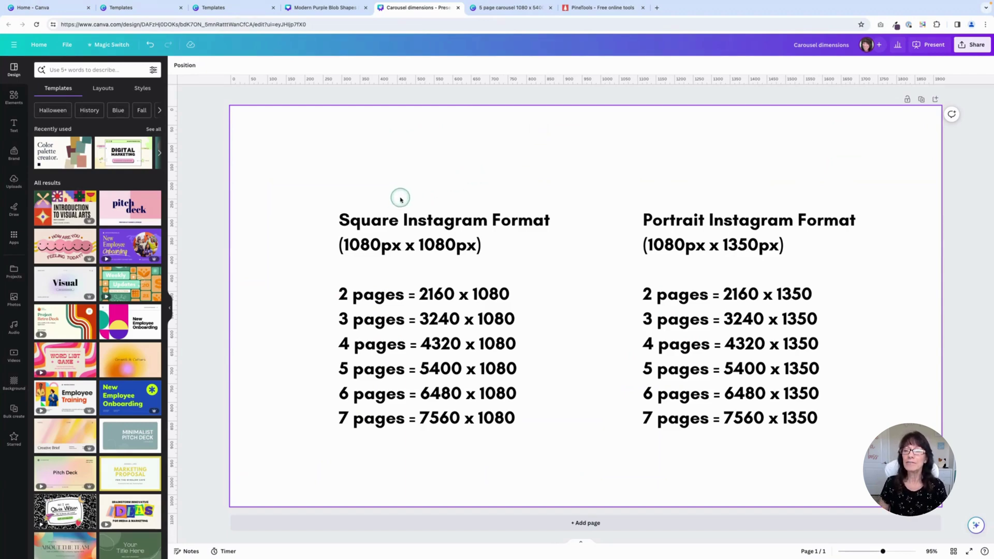
# Select the Square Instagram Format list on the Carousel dimensions sheet.
pyautogui.click(336, 216)
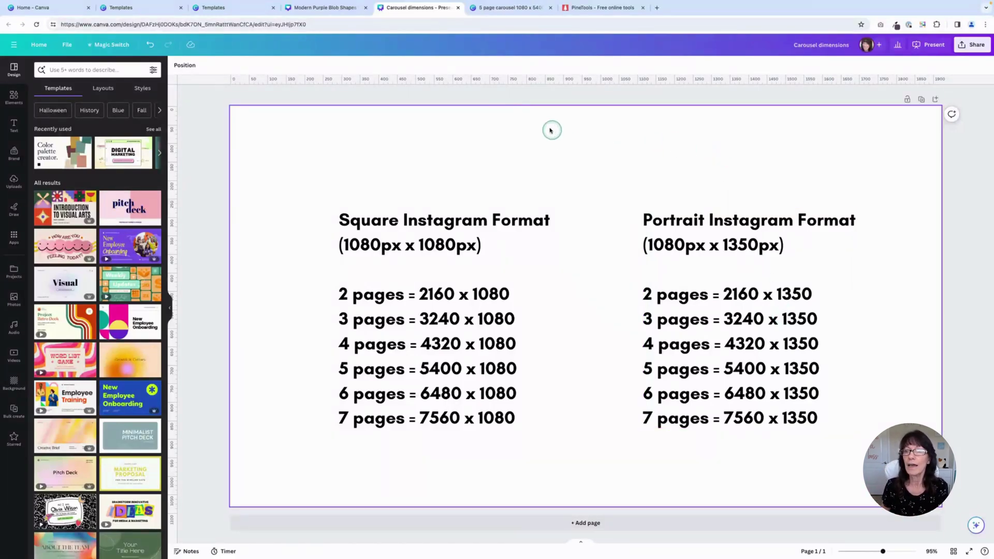
# Compare the Custom size width 5400 and height 1080 px against the square format list.
pyautogui.click(61, 9)
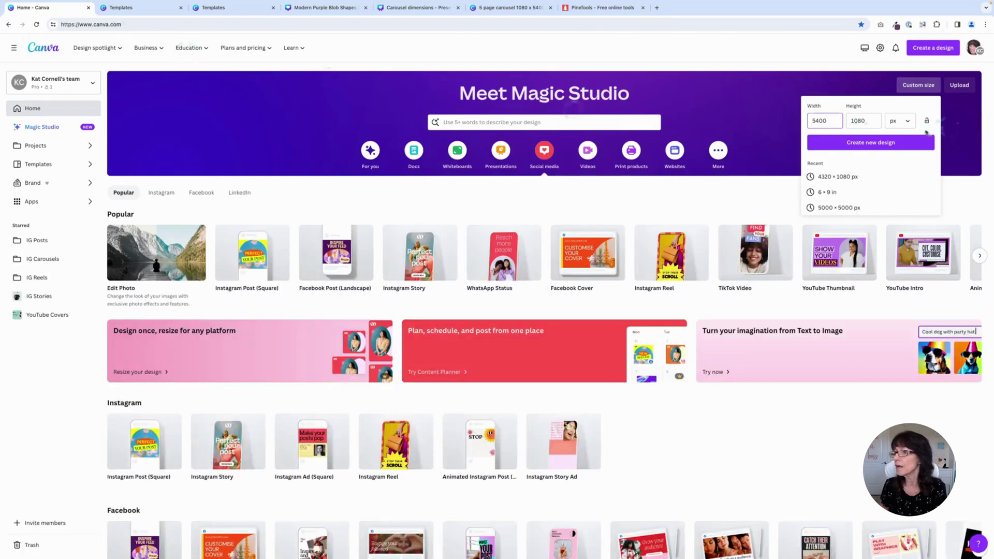
pyautogui.click(819, 122)
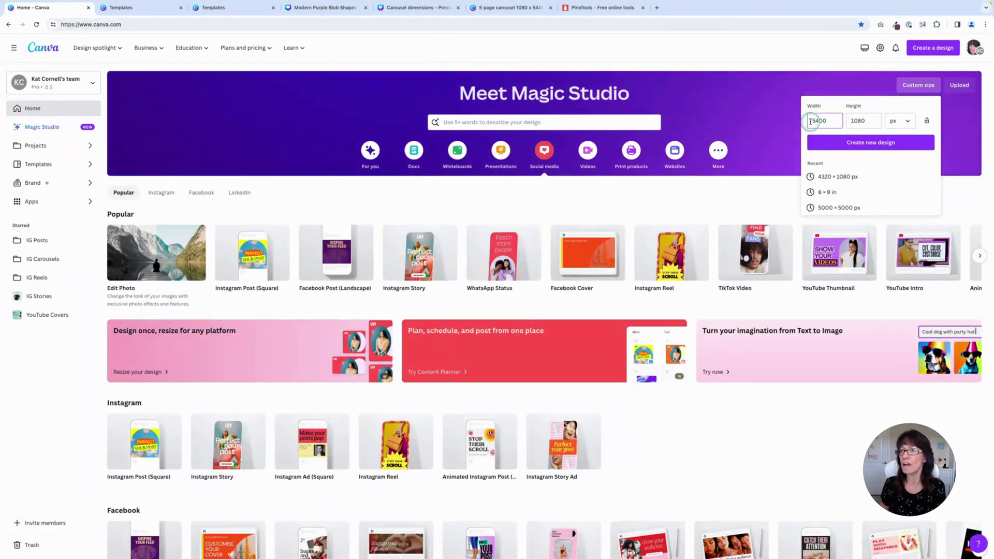
pyautogui.click(831, 120)
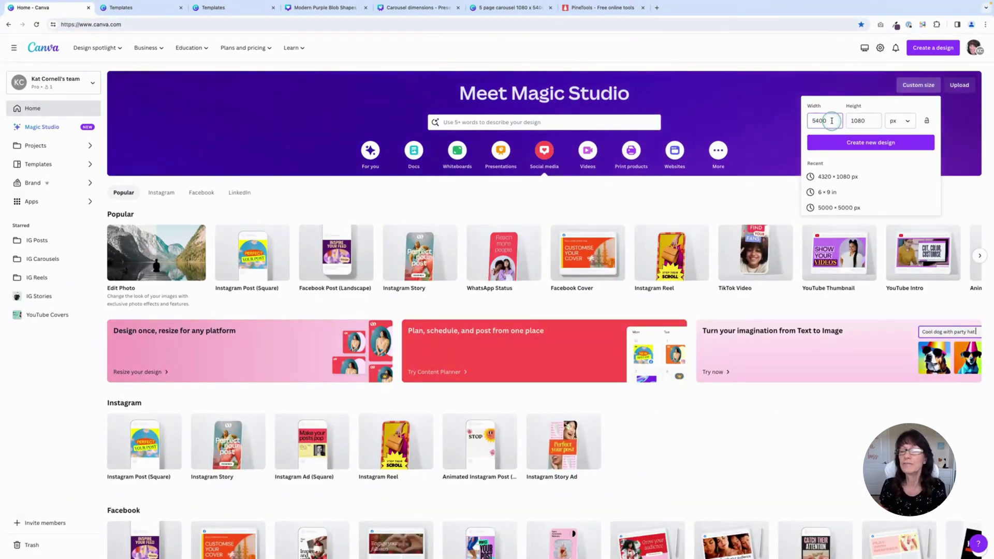
pyautogui.click(870, 120)
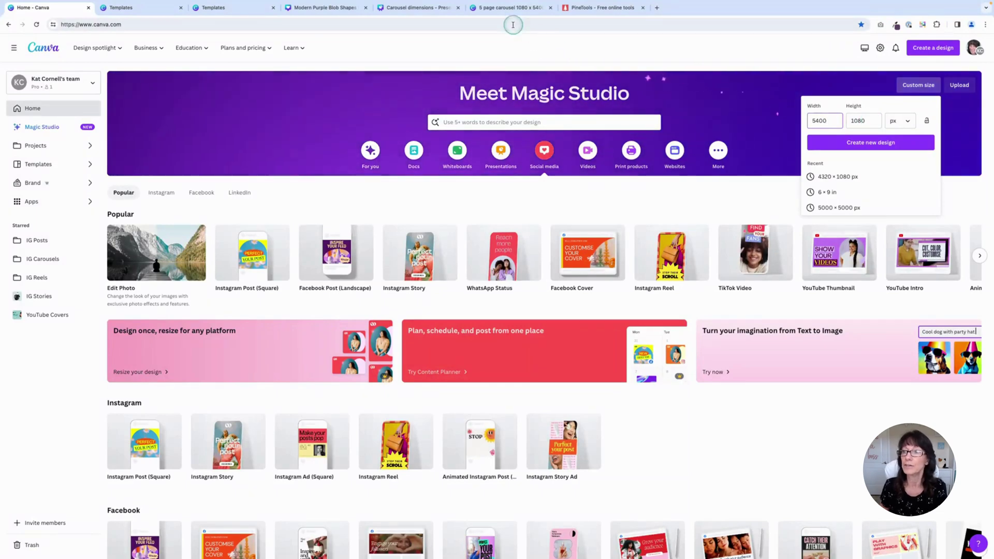
pyautogui.click(436, 9)
pyautogui.click(485, 227)
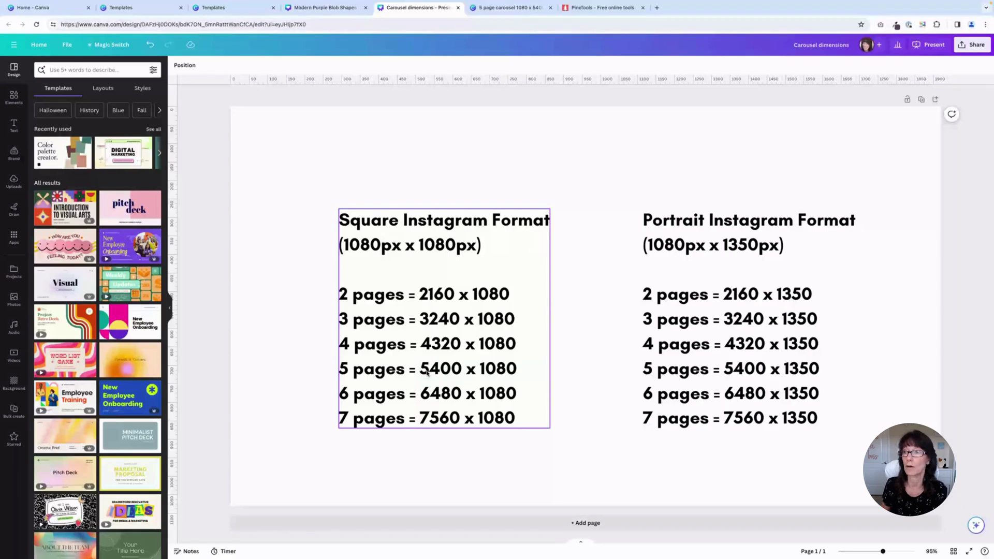
# Create the new 5400 × 1080 px design and view the five-page carousel example.
pyautogui.click(66, 12)
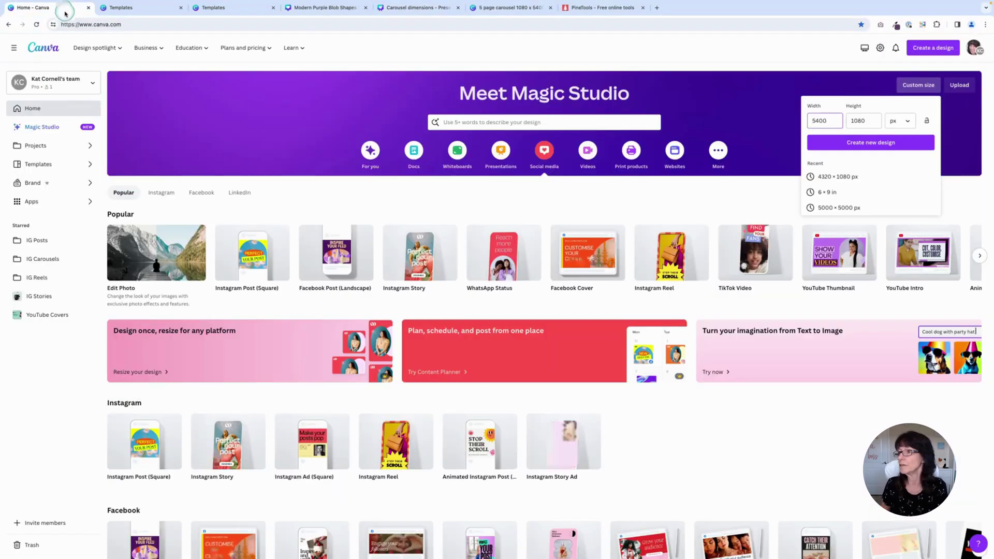
pyautogui.click(871, 143)
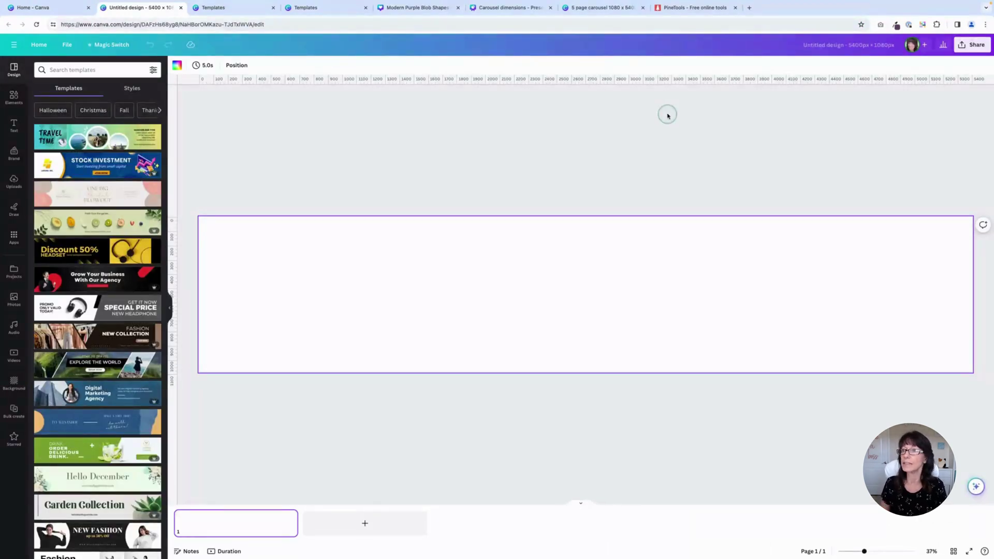
pyautogui.click(602, 9)
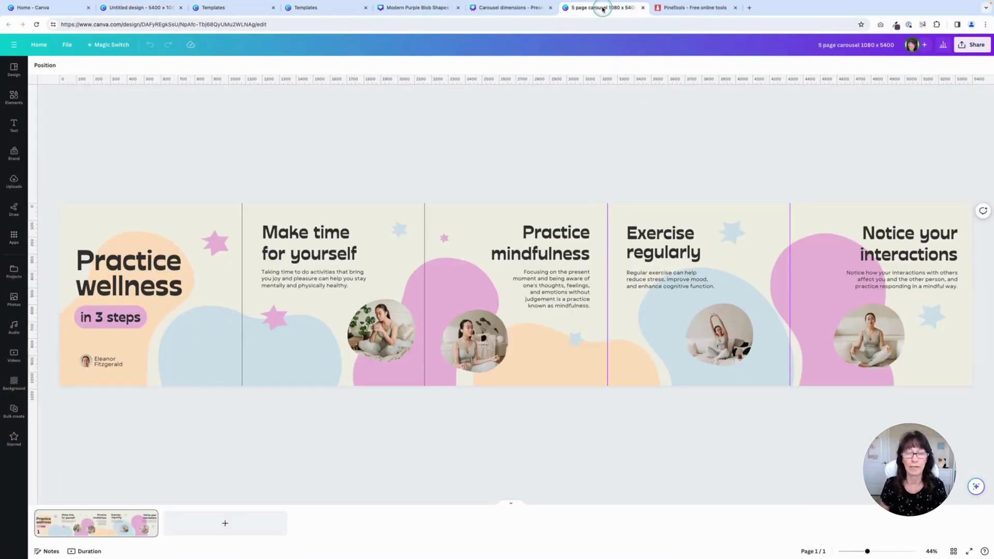
# Move the blank Untitled design tab to sit right after the Carousel dimensions tab.
pyautogui.click(507, 8)
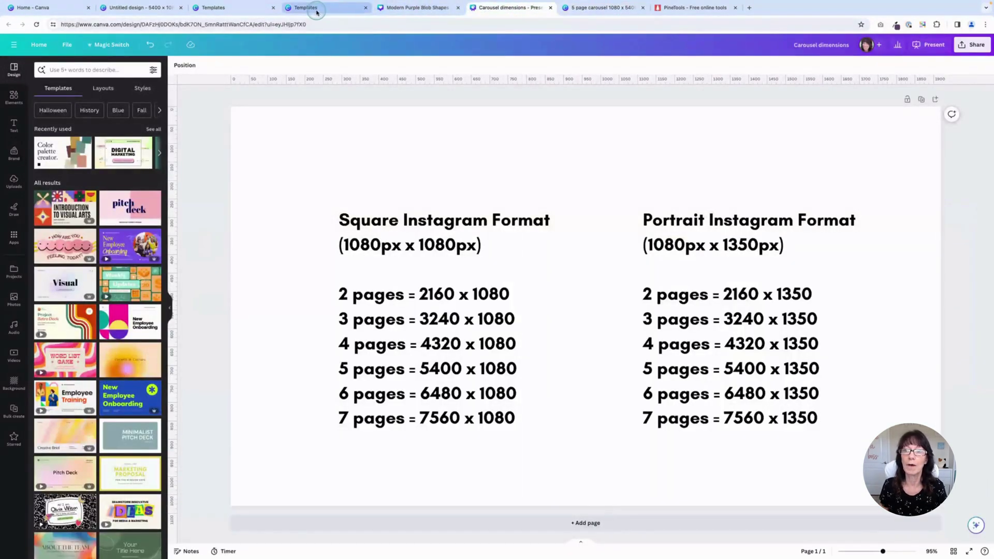
pyautogui.click(154, 8)
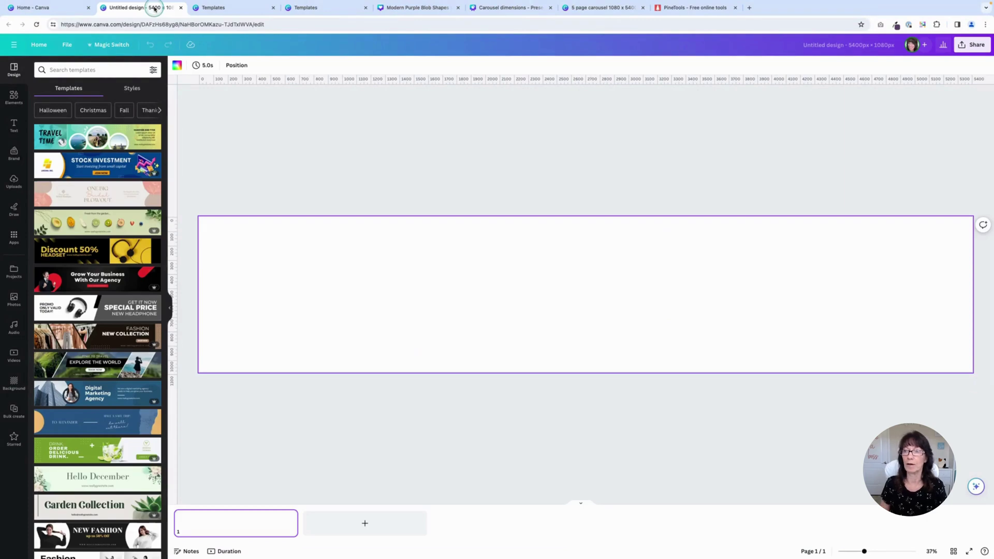
pyautogui.moveTo(154, 9); pyautogui.dragTo(509, 21)
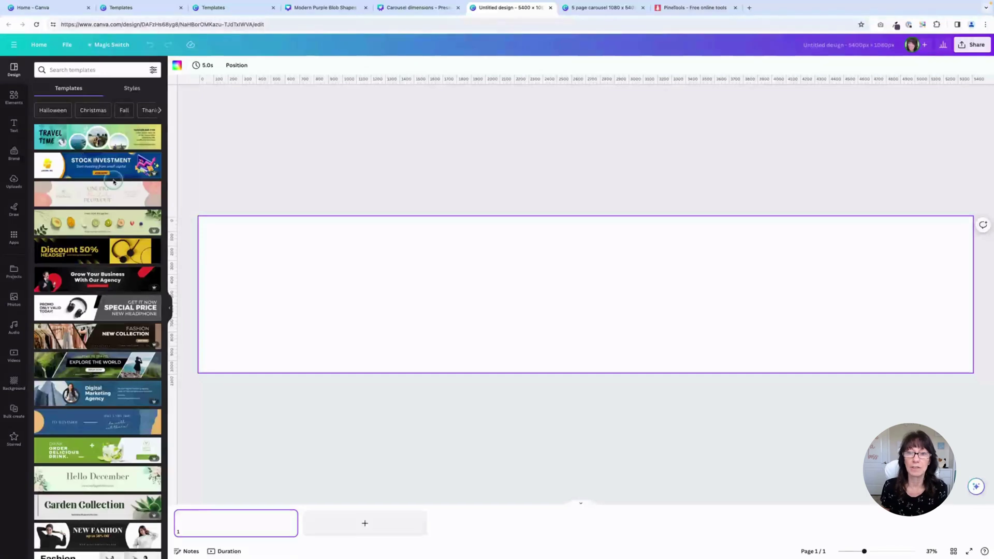
pyautogui.click(325, 182)
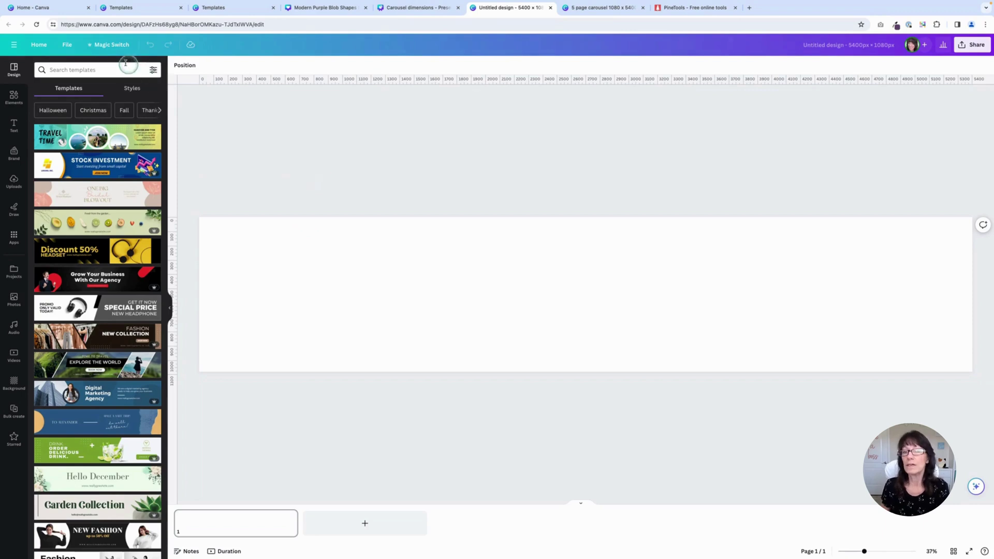
# Open the File menu's View settings submenu to reach Add guides.
pyautogui.click(68, 46)
pyautogui.click(79, 120)
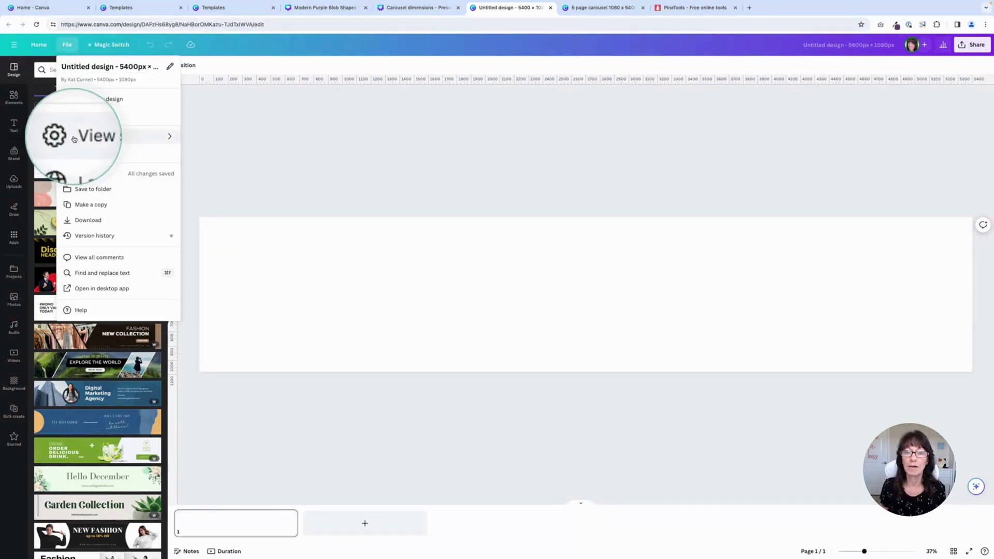
pyautogui.click(74, 138)
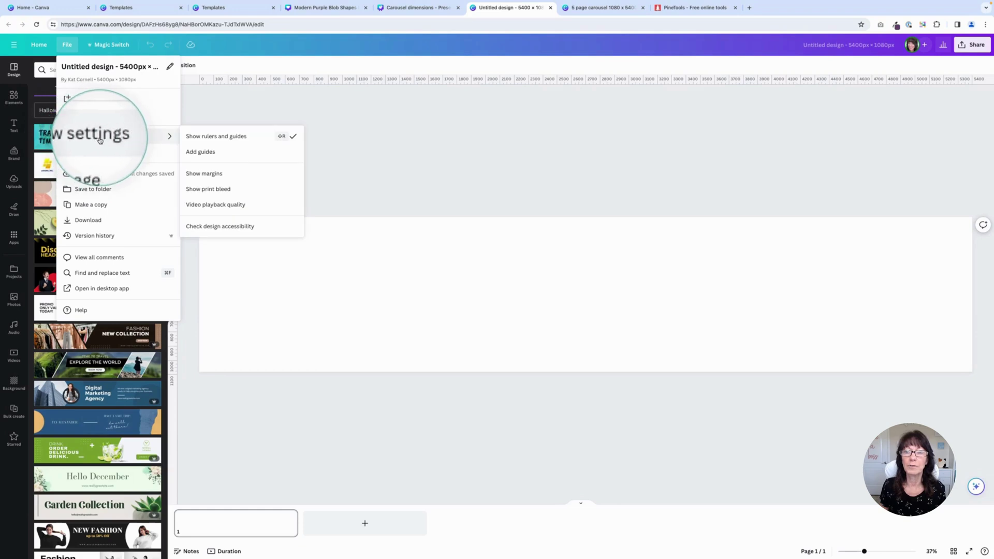
# Open Add guides and look at the 12-column and custom guide layouts.
pyautogui.click(216, 155)
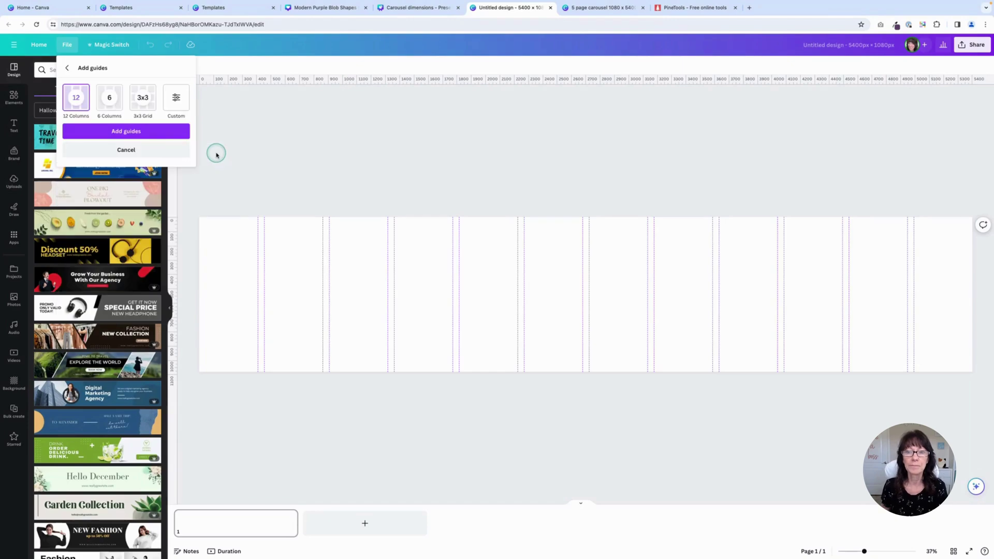
pyautogui.click(83, 109)
pyautogui.click(188, 98)
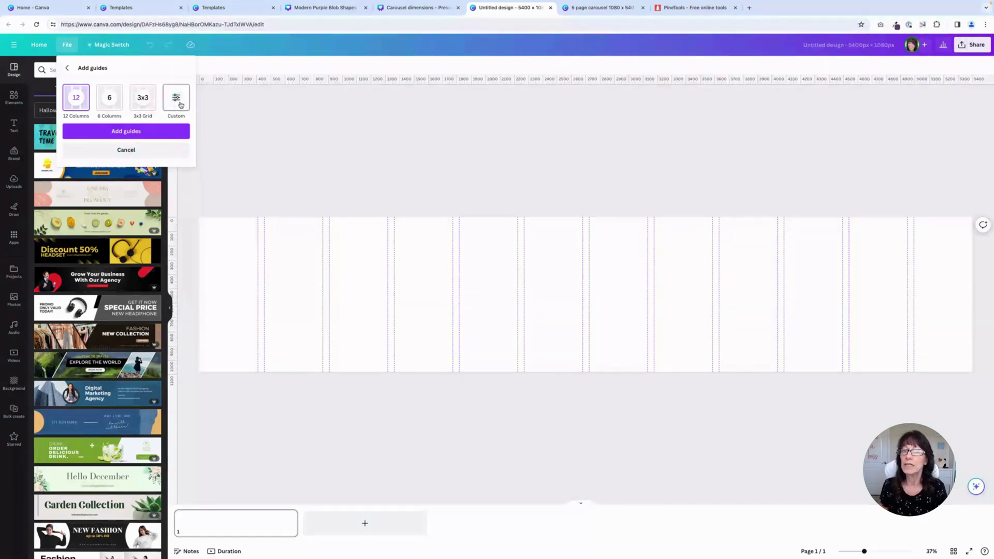
pyautogui.click(206, 269)
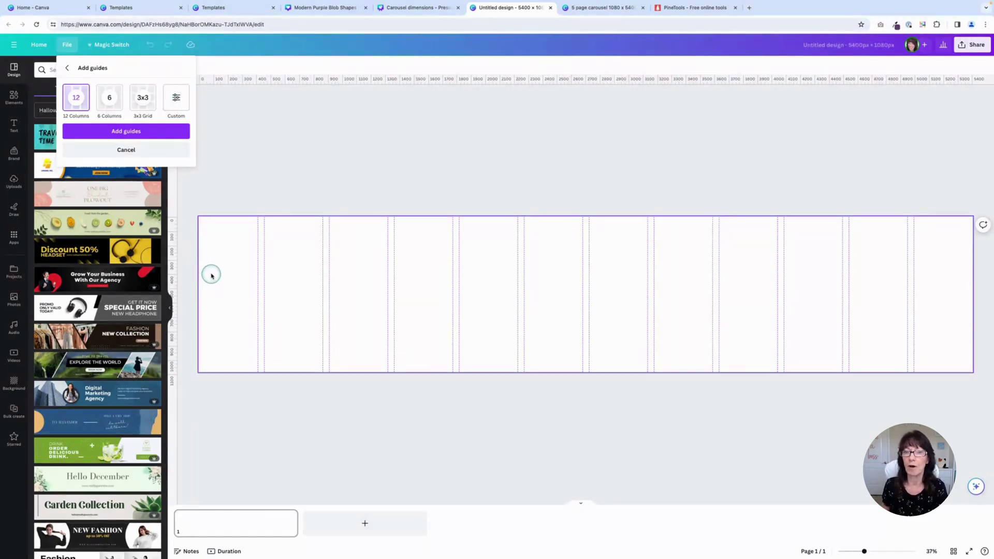
pyautogui.click(496, 289)
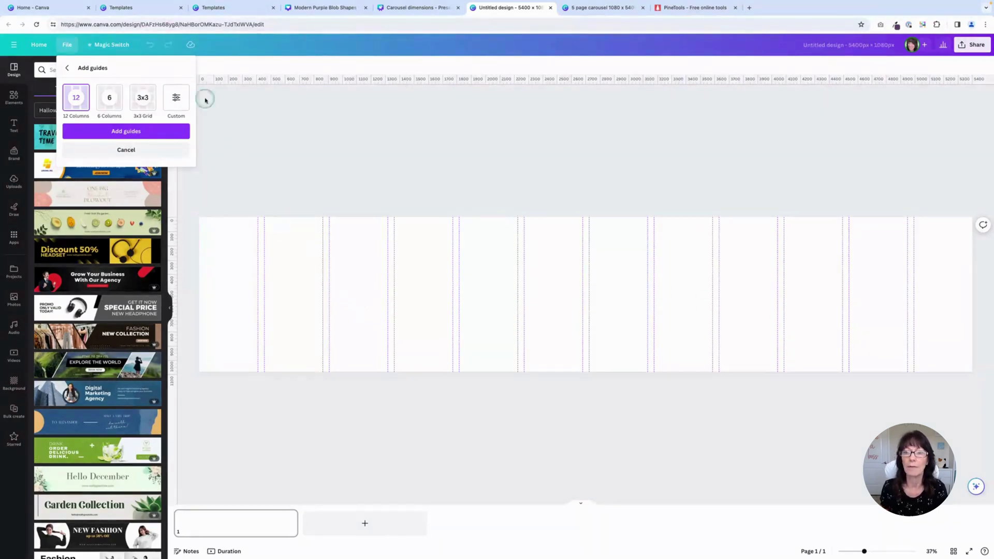
# Apply custom guides with 5 columns and a 0 px gap.
pyautogui.click(176, 99)
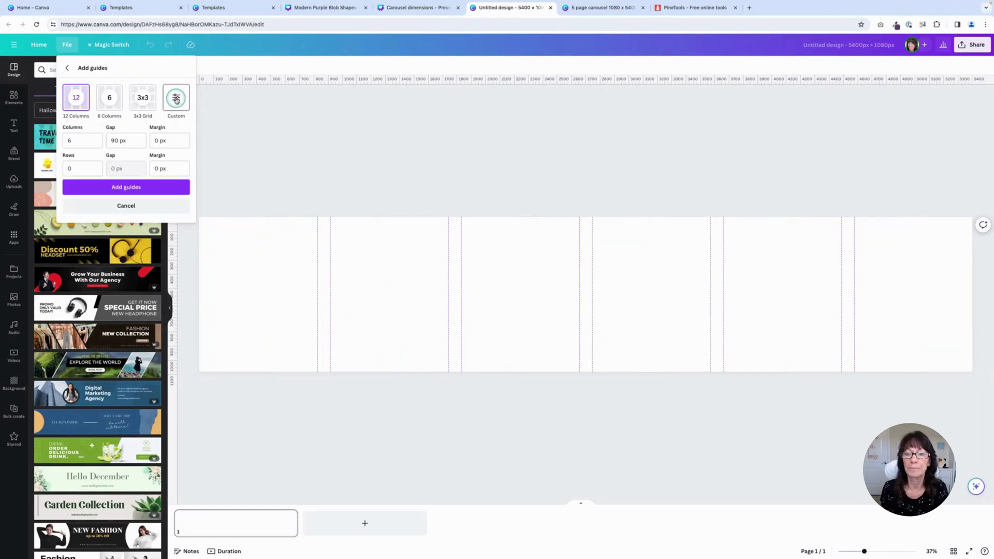
pyautogui.click(90, 141)
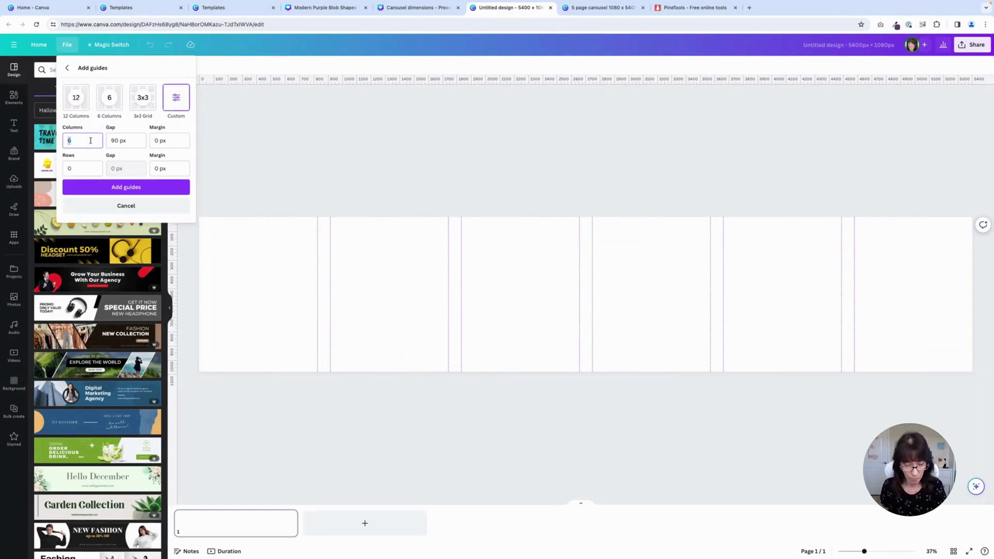
pyautogui.write('5')
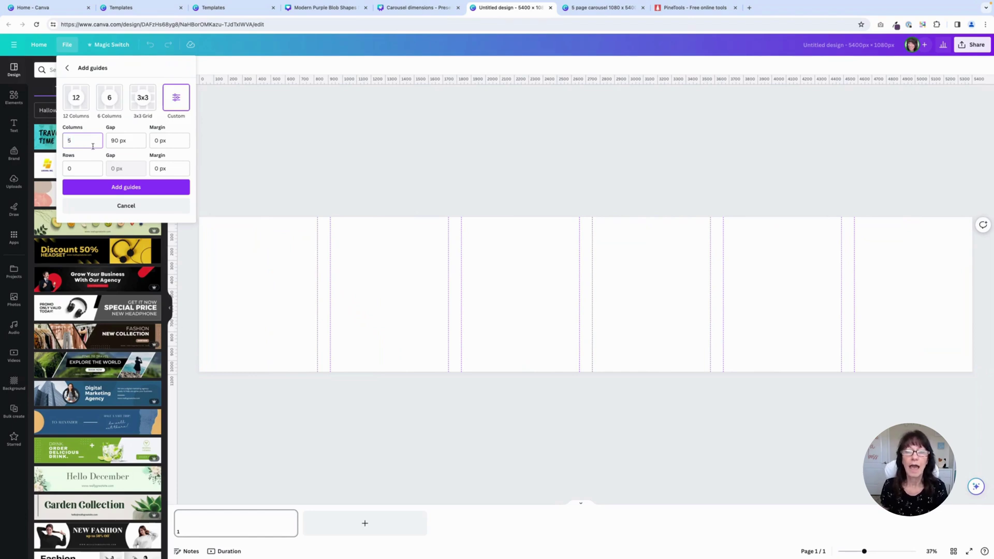
pyautogui.click(136, 143)
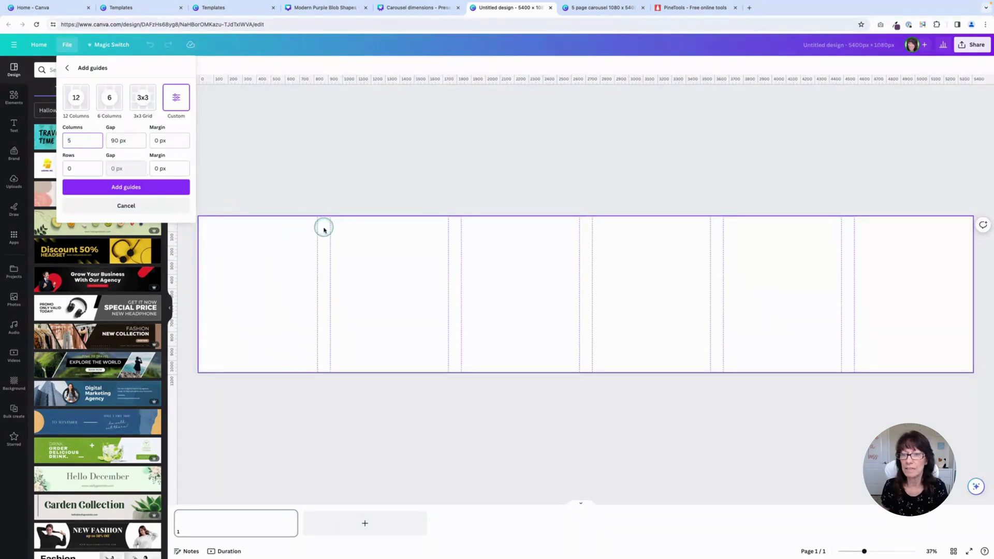
pyautogui.click(130, 143)
pyautogui.doubleClick(130, 143)
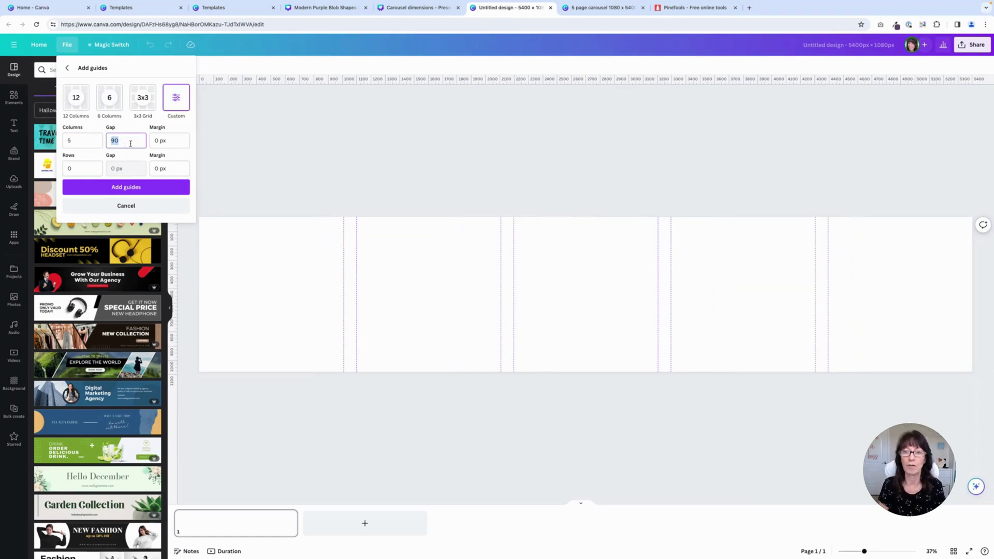
pyautogui.write('0')
pyautogui.click(151, 191)
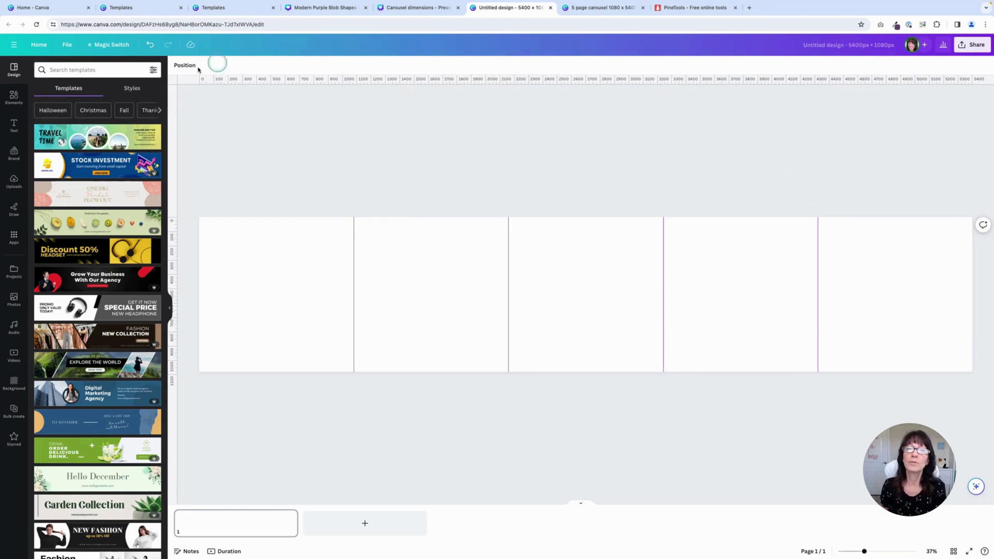
# Search Elements for 'blob' and glance at the finished wellness carousel for reference.
pyautogui.click(13, 97)
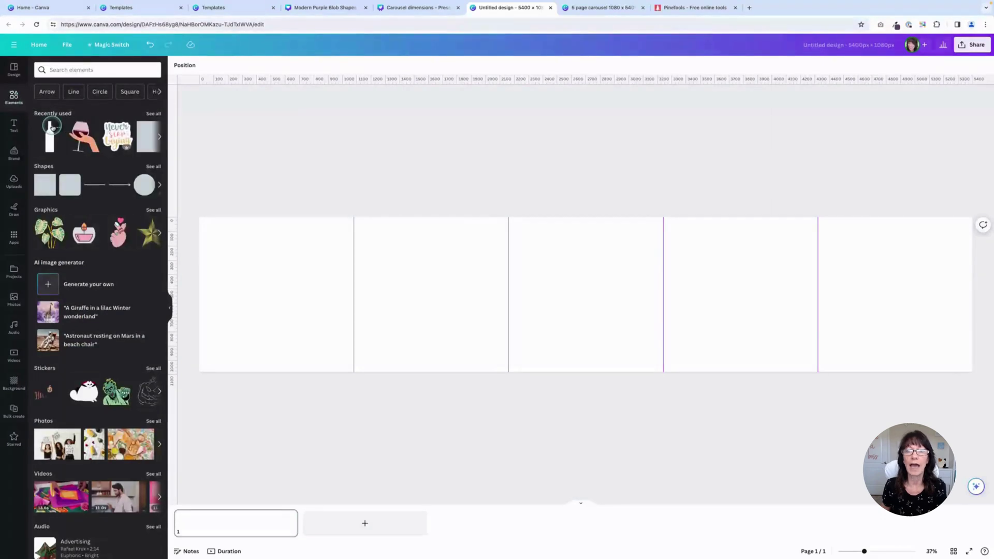
pyautogui.click(82, 70)
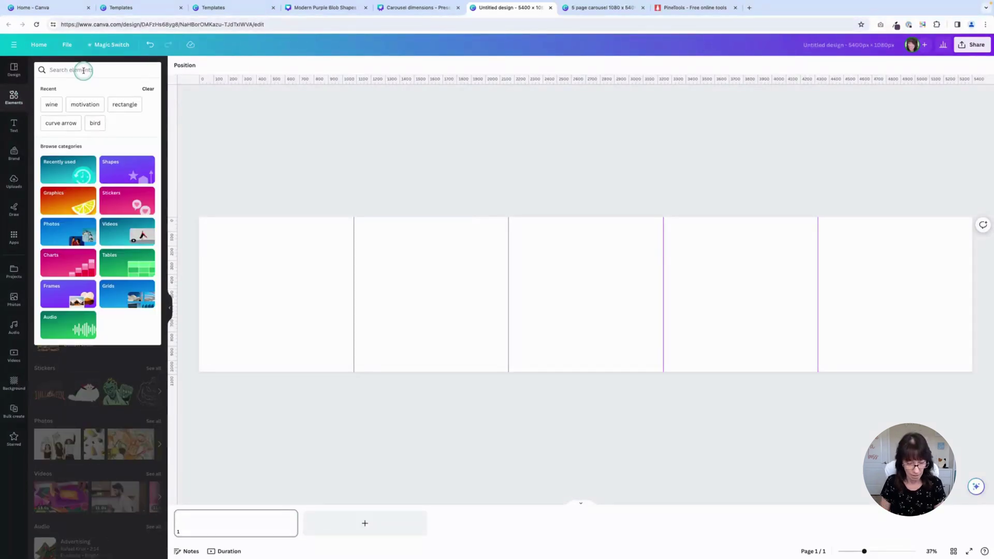
pyautogui.write('blob')
pyautogui.press('Return')
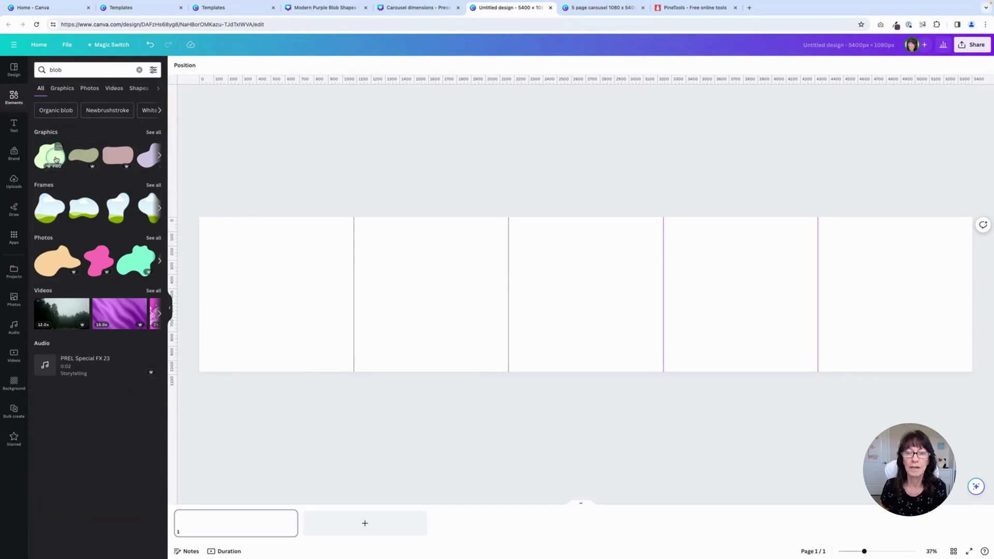
pyautogui.click(611, 12)
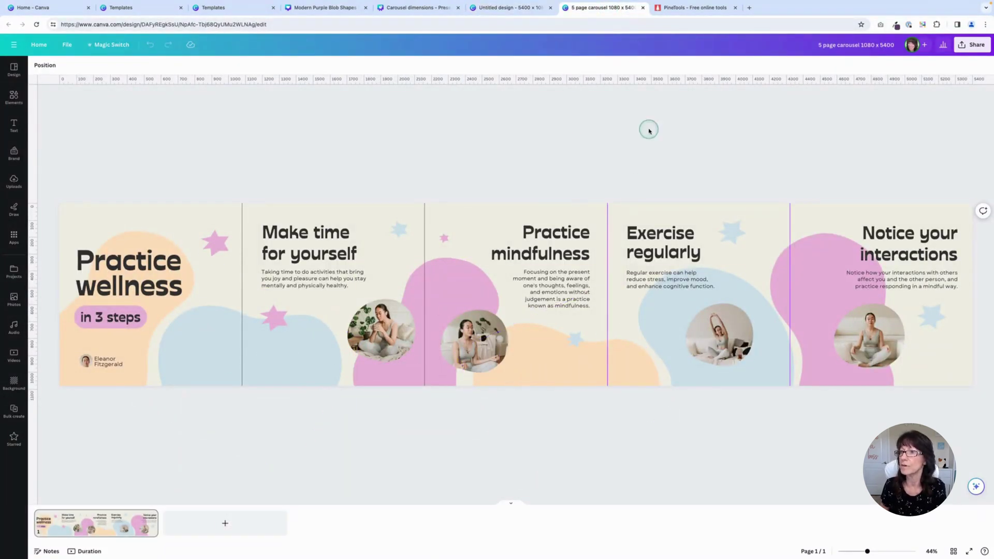
pyautogui.click(514, 9)
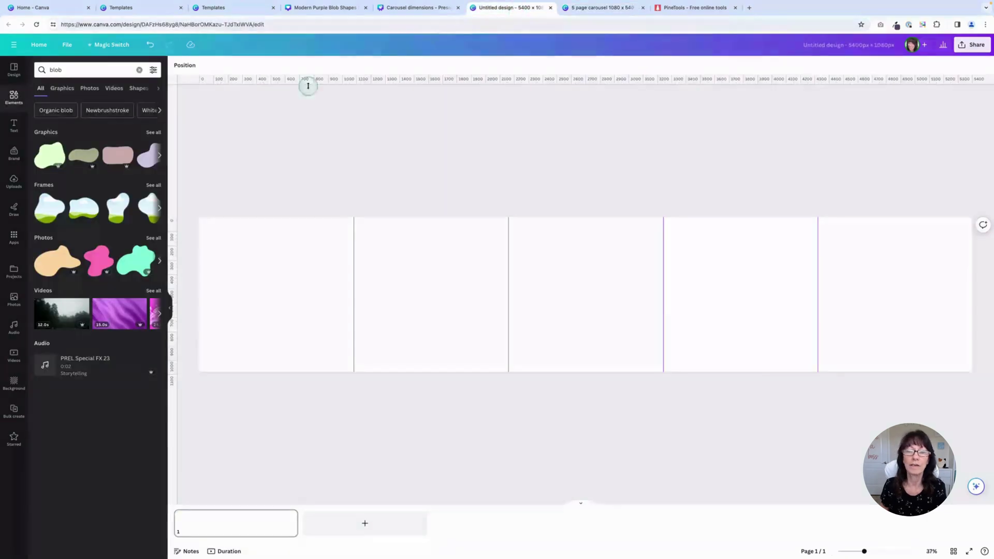
# Add a blob, recolour it brand teal and drag it across the first panel divider.
pyautogui.click(50, 154)
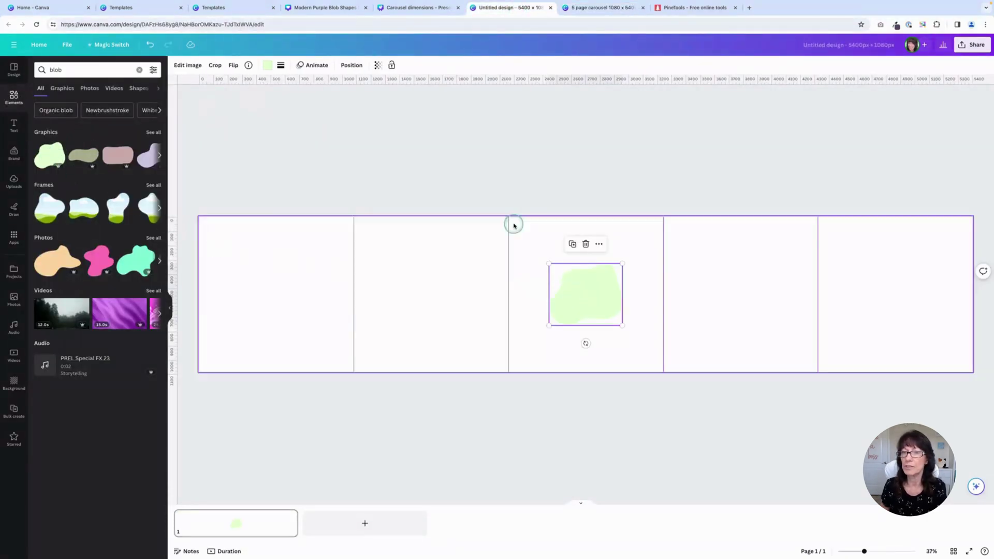
pyautogui.click(267, 65)
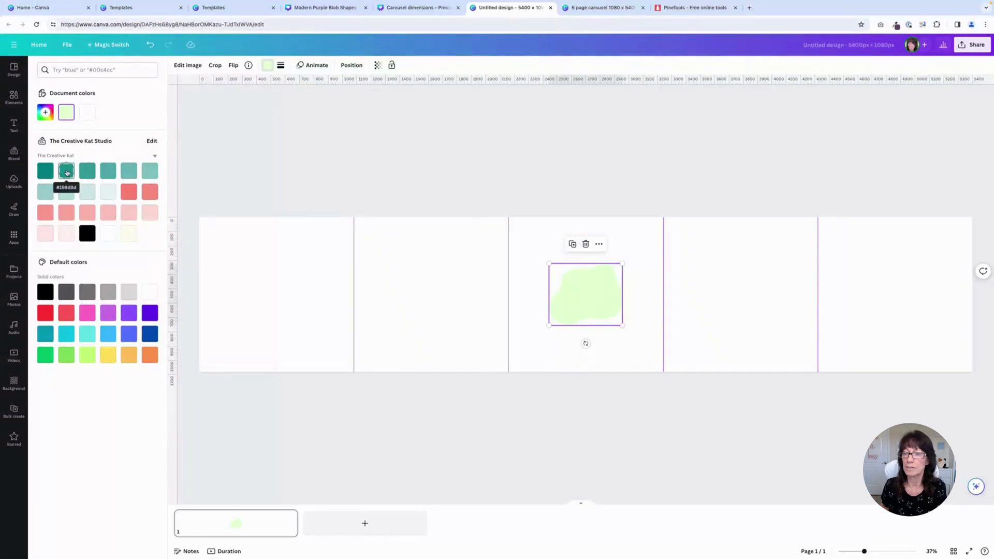
pyautogui.click(65, 172)
pyautogui.moveTo(572, 291); pyautogui.dragTo(356, 333)
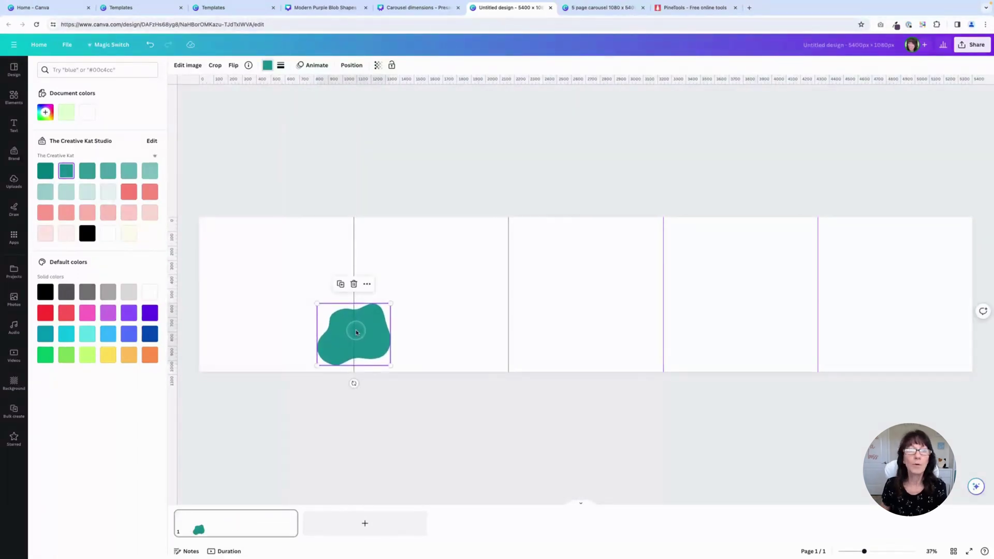
# Place a cream blob on the second divider and centre a light-green blob on the third.
pyautogui.click(14, 96)
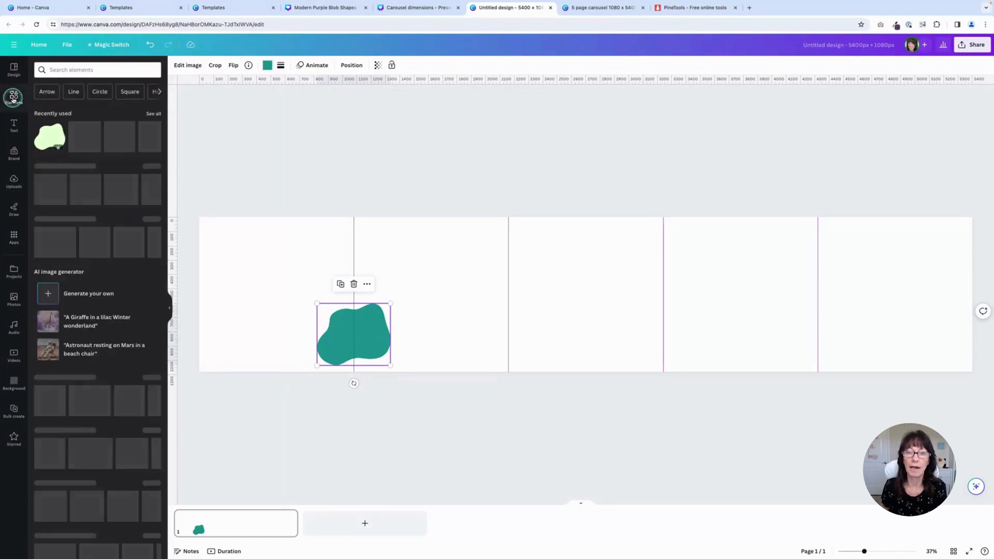
pyautogui.click(52, 136)
pyautogui.click(97, 69)
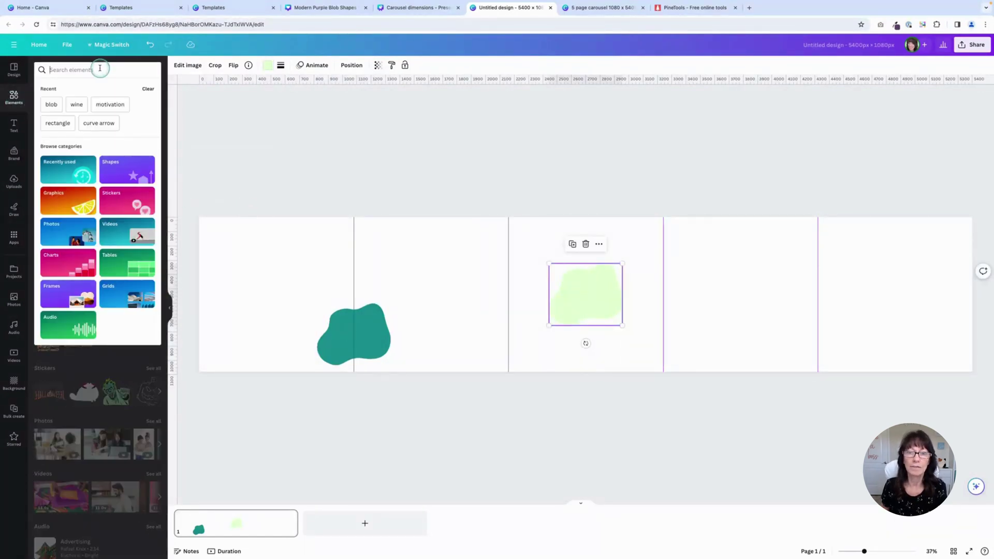
pyautogui.click(50, 105)
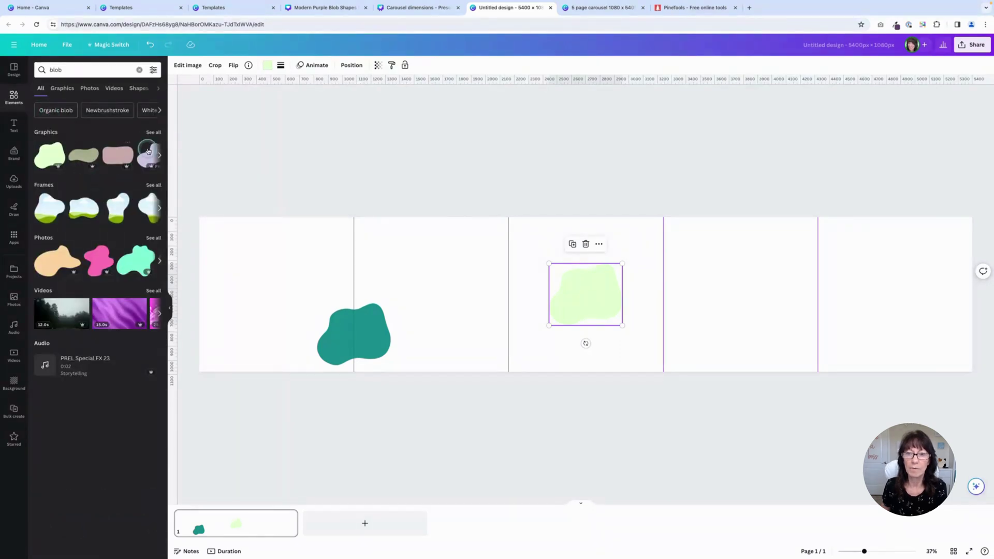
pyautogui.click(151, 134)
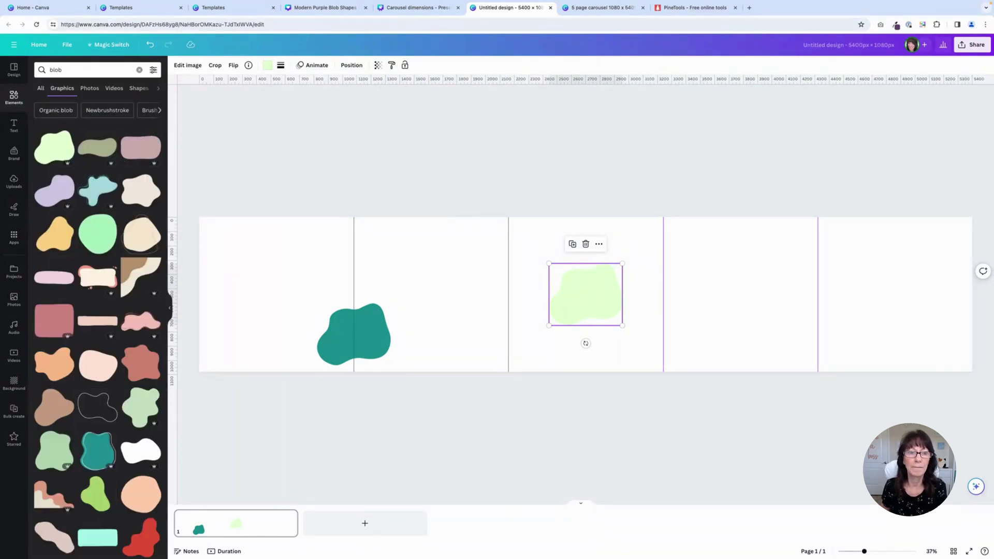
pyautogui.click(140, 190)
pyautogui.moveTo(587, 304); pyautogui.dragTo(508, 267)
pyautogui.moveTo(575, 296); pyautogui.dragTo(653, 333)
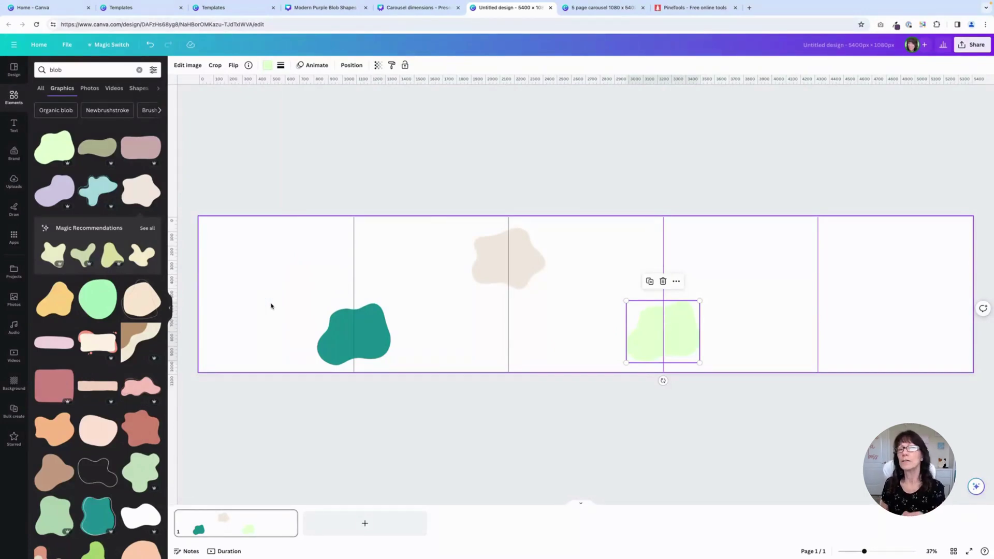
pyautogui.click(303, 335)
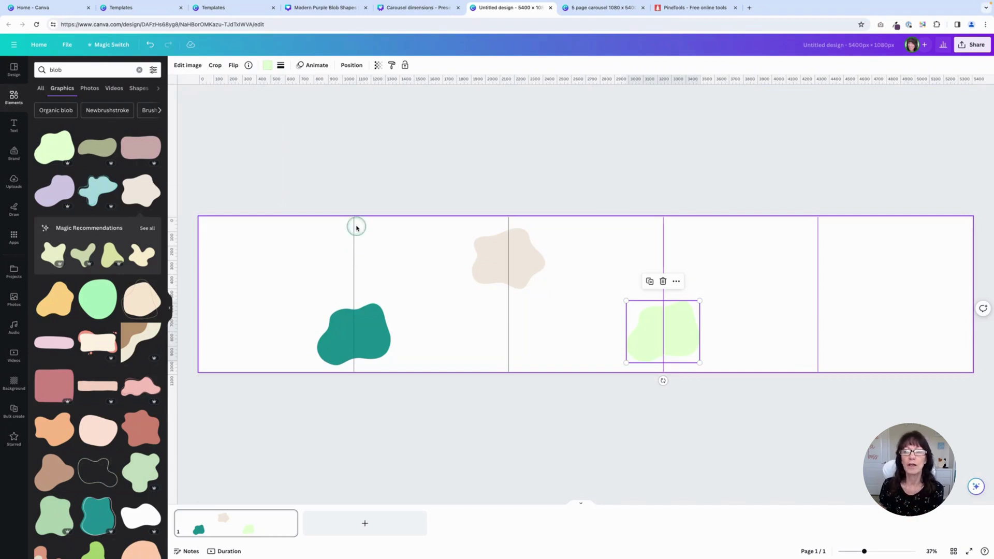
pyautogui.click(350, 307)
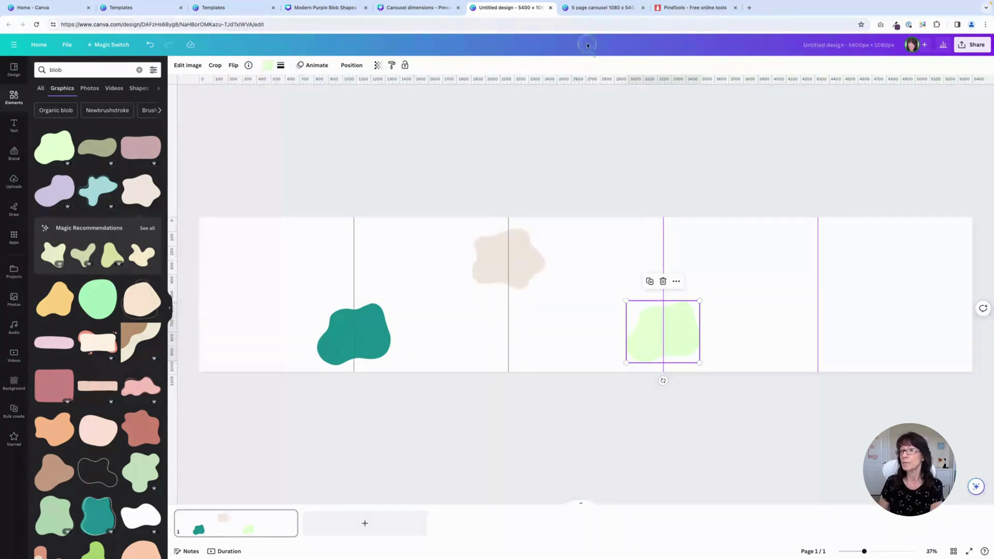
# Nudge the blue blob spanning the first two slides slightly down-right, then bring up PineTools.
pyautogui.click(585, 8)
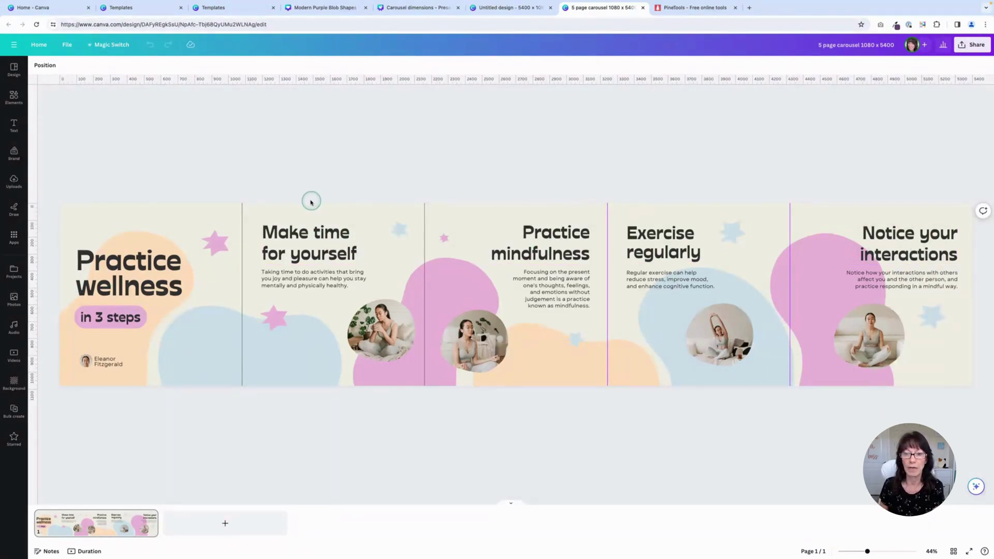
pyautogui.click(278, 363)
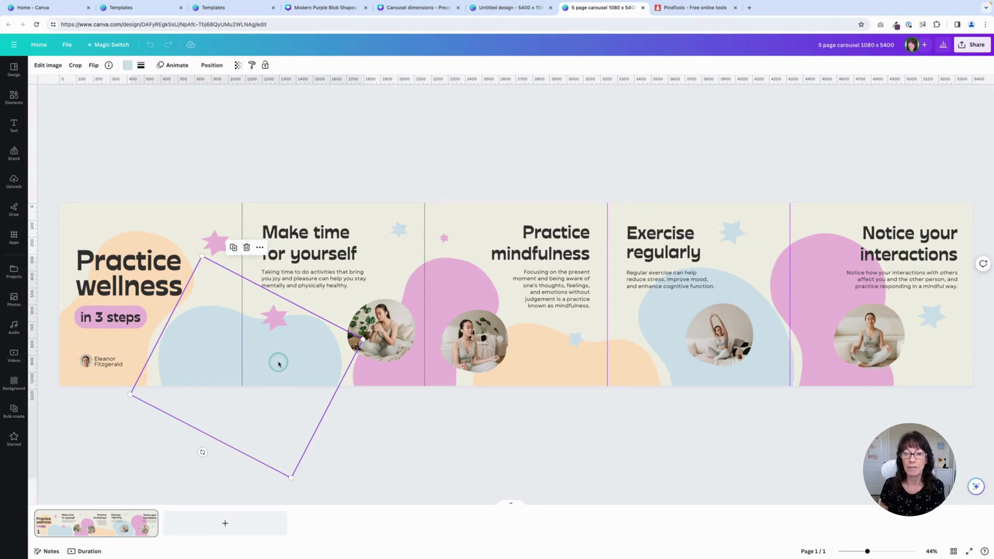
pyautogui.moveTo(278, 363); pyautogui.dragTo(280, 367)
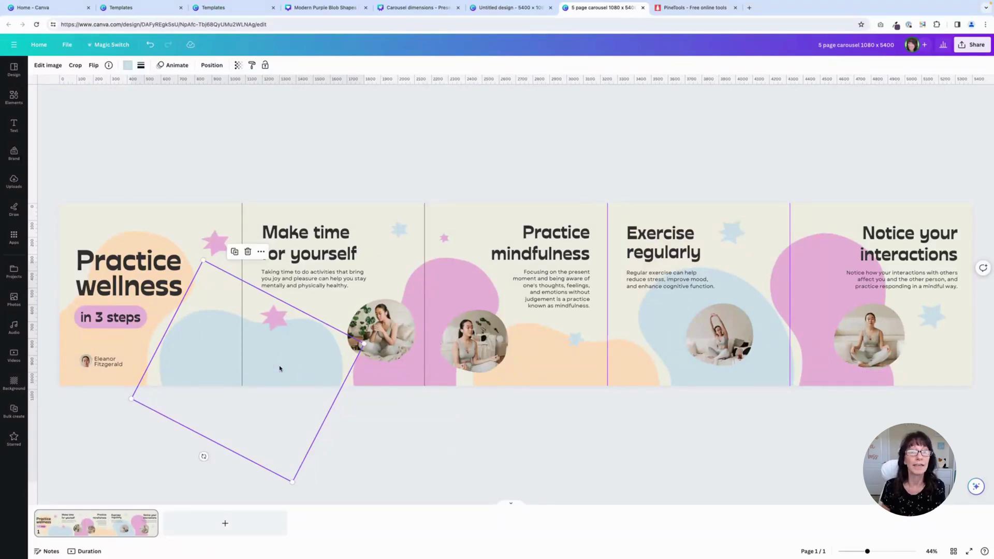
pyautogui.click(306, 155)
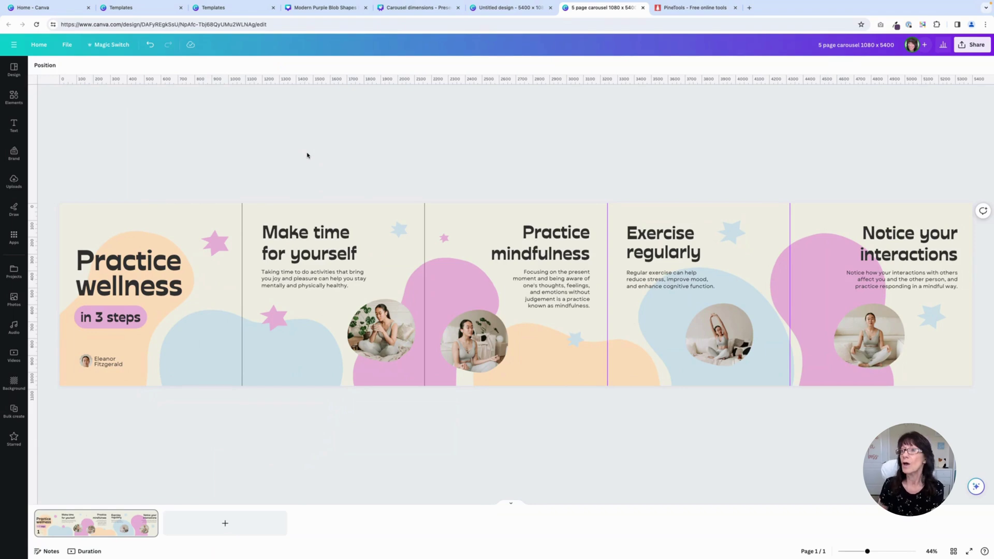
pyautogui.click(702, 8)
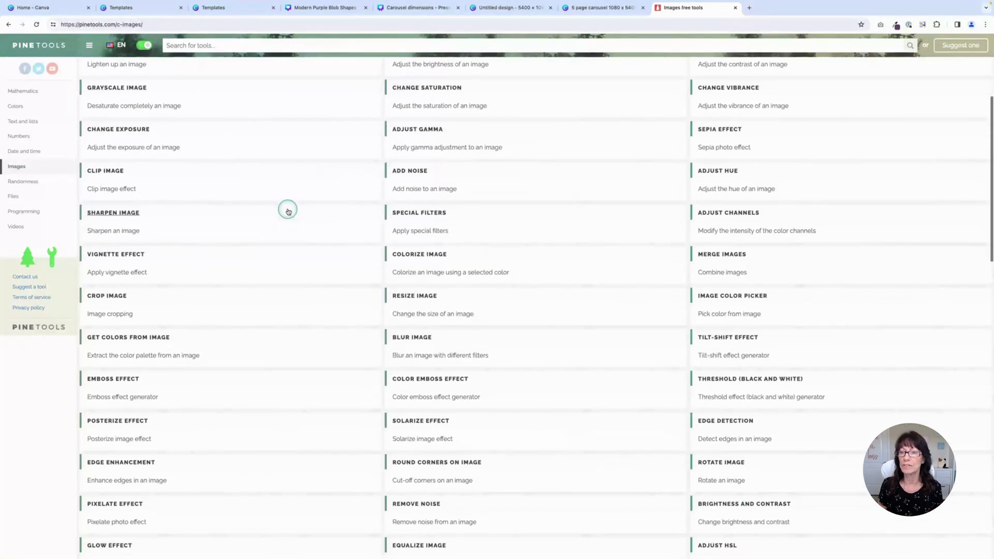
# Scroll PineTools' Images tools list and open the Split Image Online tool.
pyautogui.scroll(-3, 288, 211)
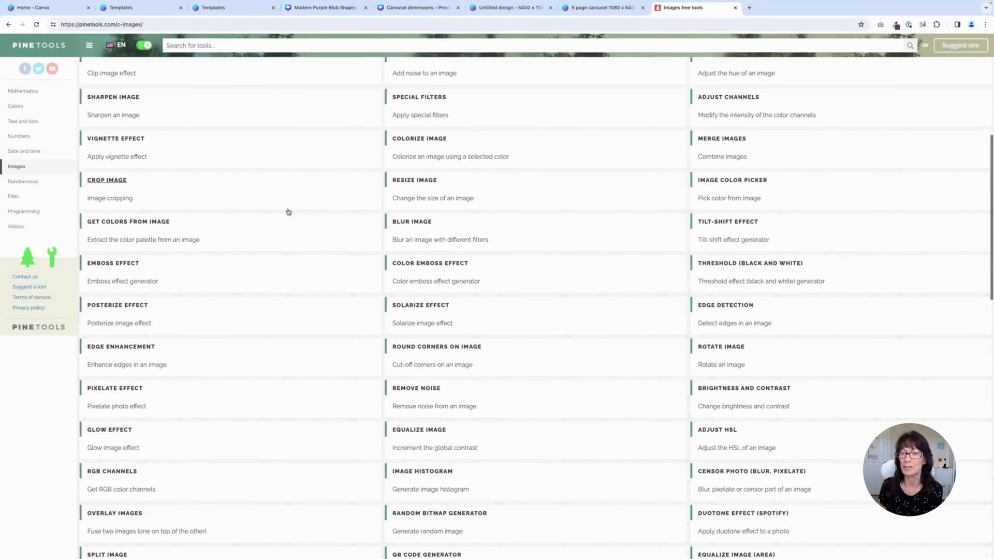
pyautogui.scroll(-6, 288, 212)
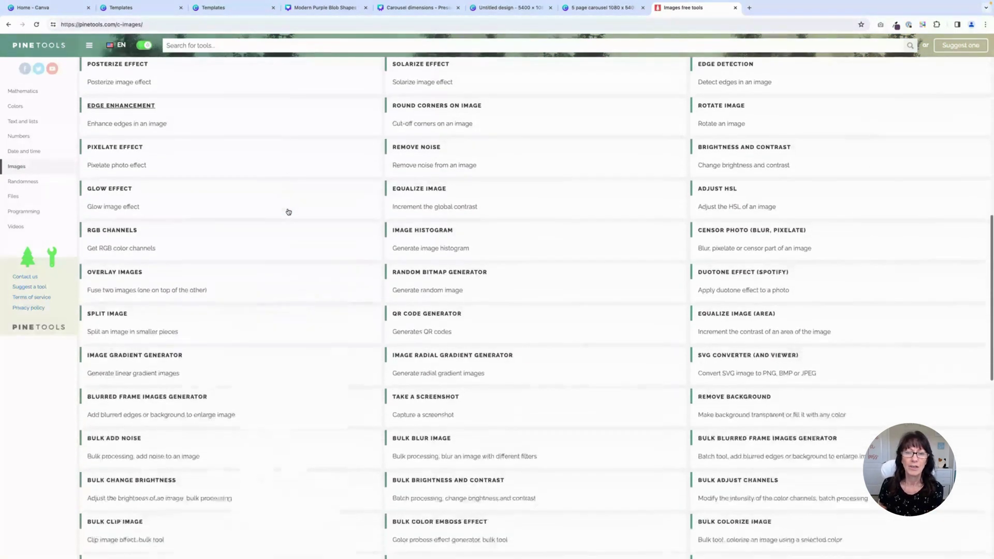
pyautogui.scroll(-2, 288, 211)
pyautogui.click(127, 207)
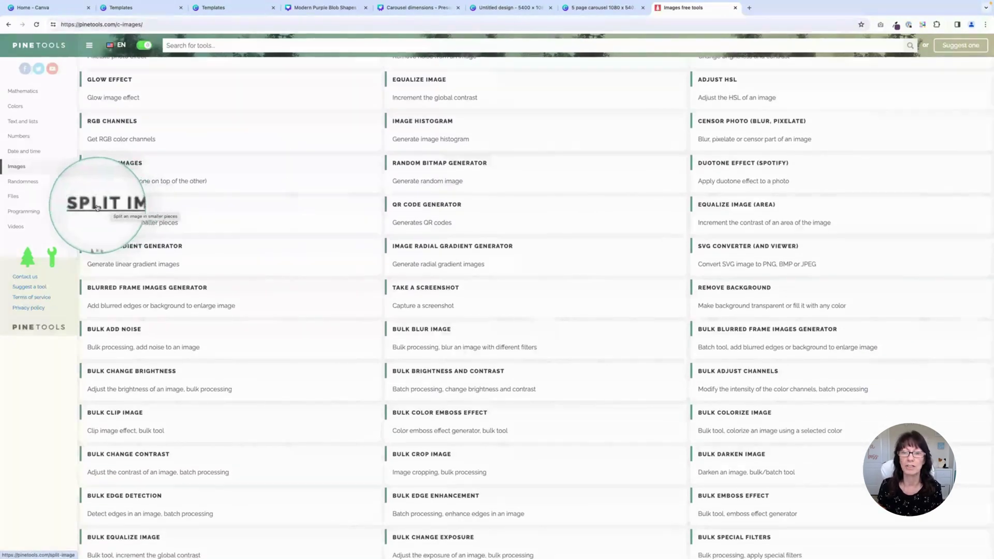
pyautogui.click(108, 205)
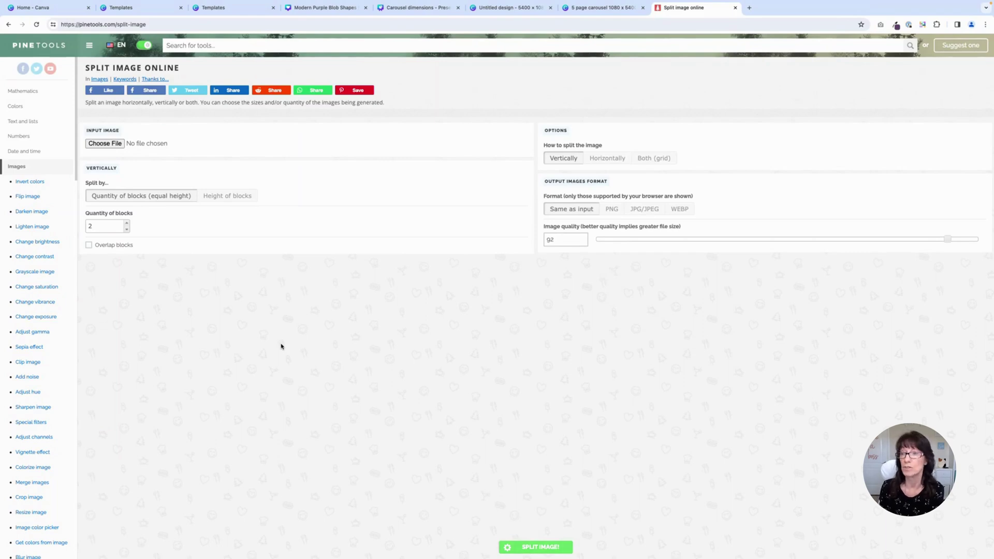
# Download the wellness carousel as a PNG at the maximum 3.125× size (16,875 × 3,375 px).
pyautogui.click(591, 8)
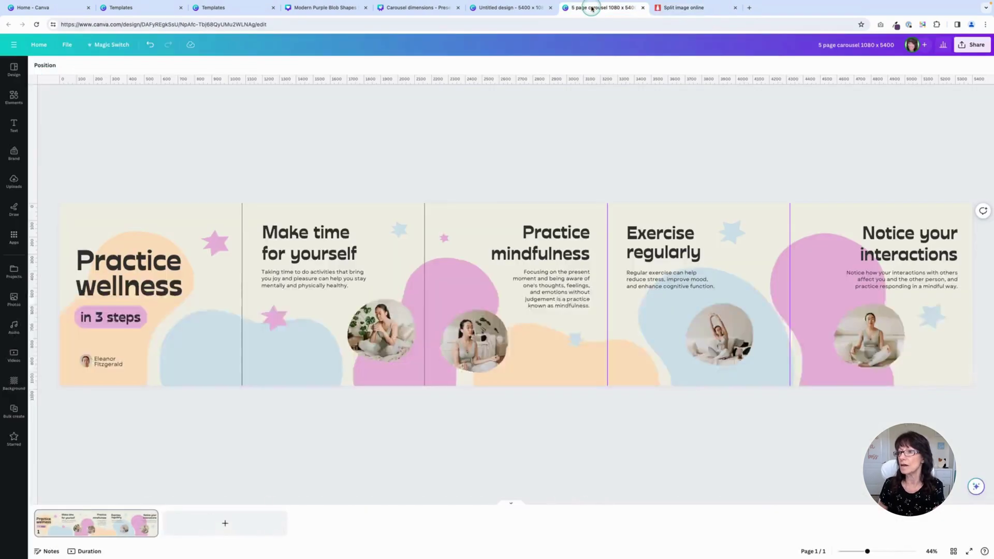
pyautogui.click(972, 46)
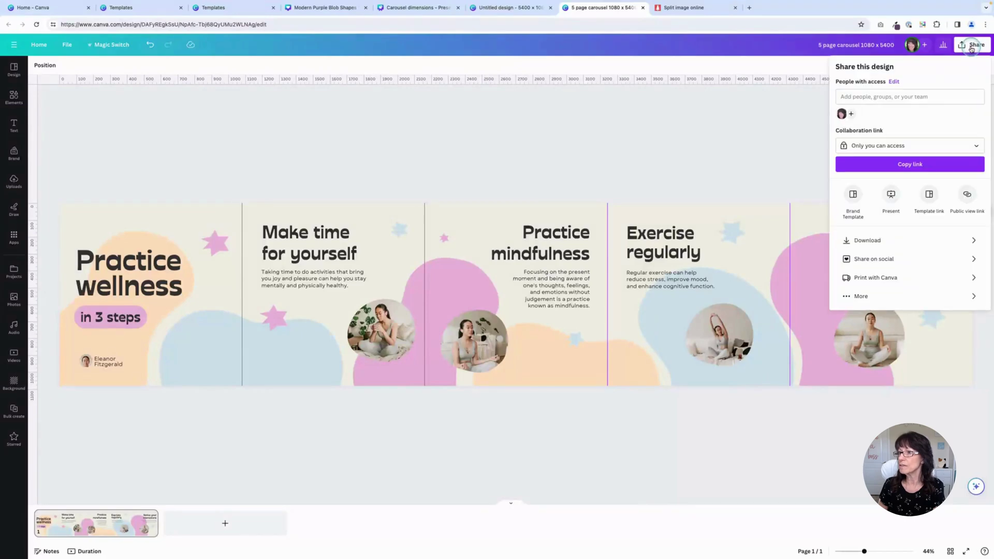
pyautogui.click(889, 241)
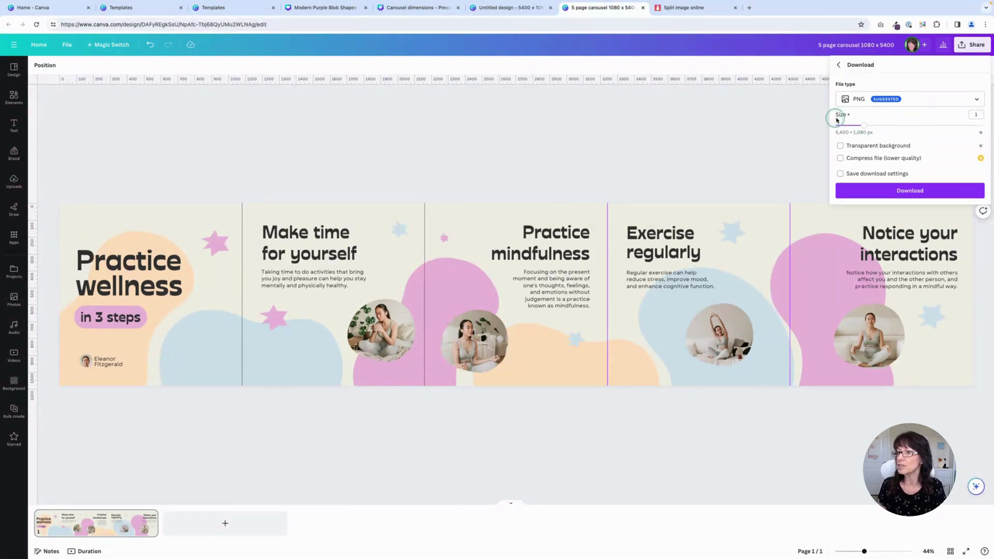
pyautogui.click(864, 125)
pyautogui.moveTo(864, 126); pyautogui.dragTo(945, 128)
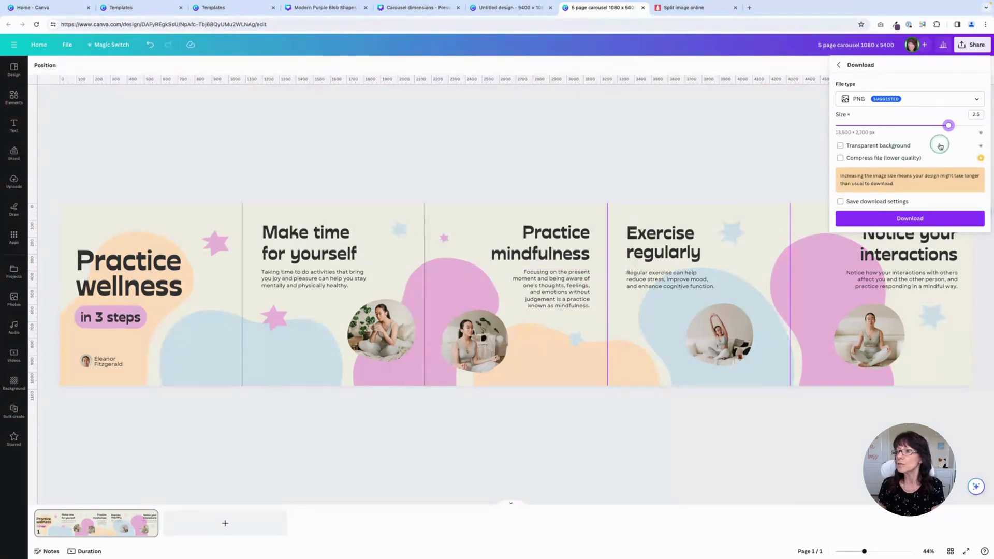
pyautogui.moveTo(952, 126); pyautogui.dragTo(984, 126)
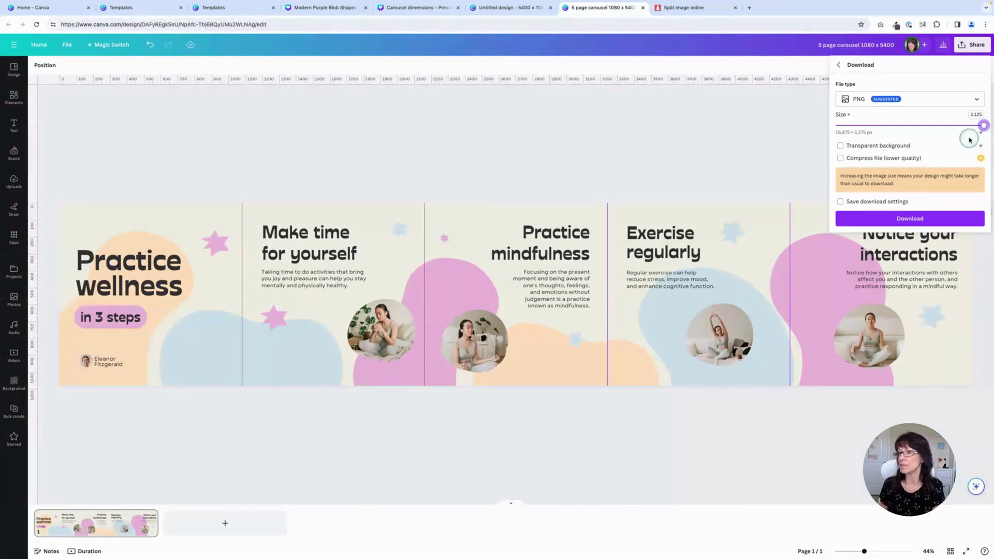
pyautogui.click(924, 219)
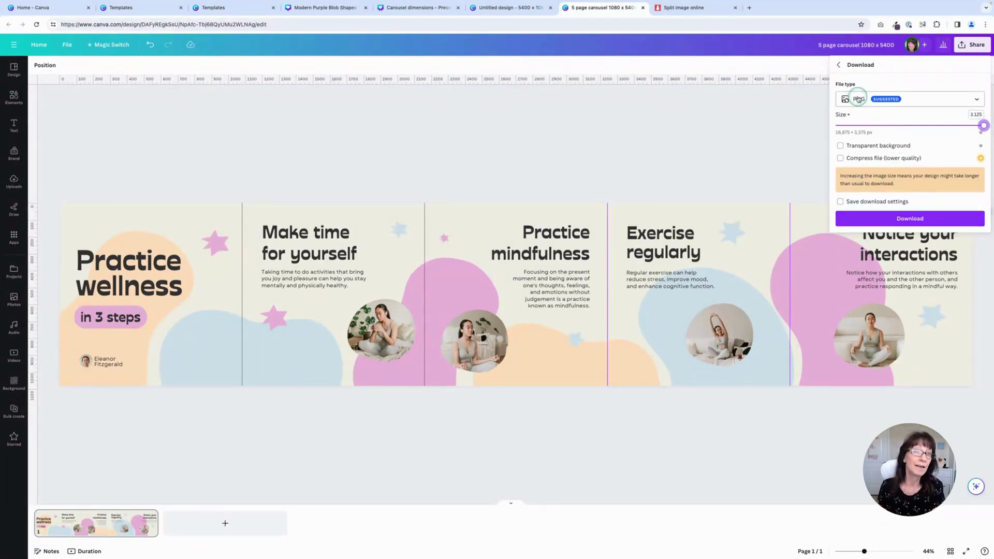
pyautogui.click(946, 219)
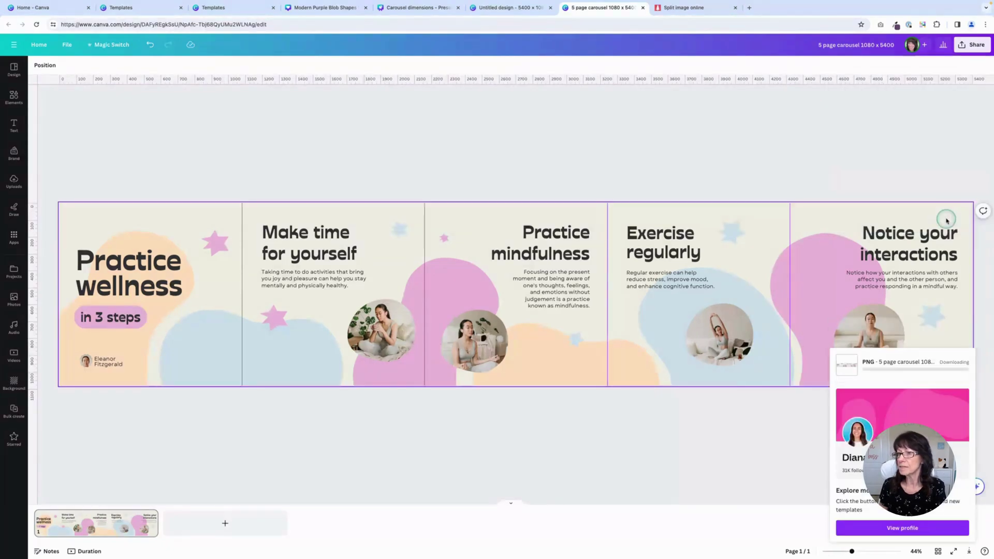
pyautogui.click(809, 155)
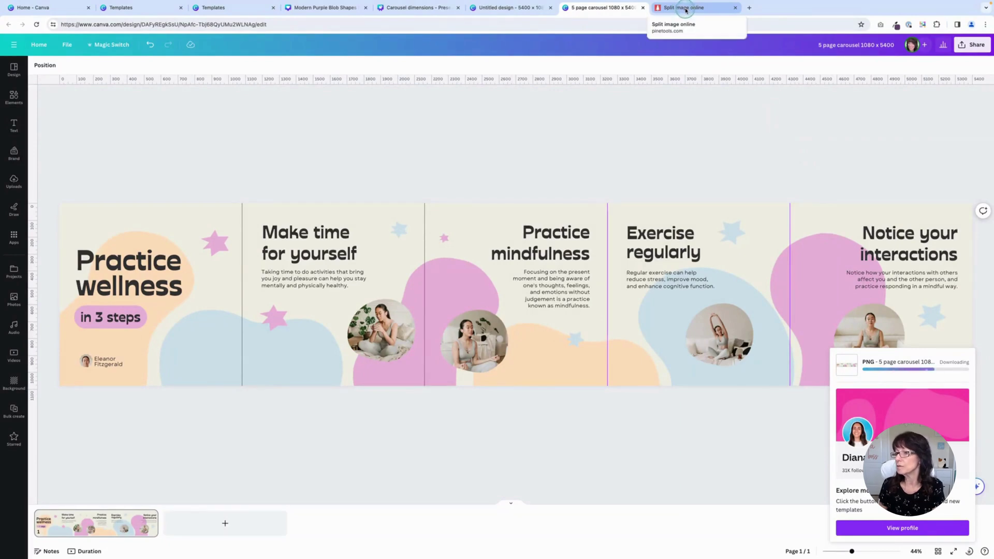
# Load '5 page carousel 1080 x 5400.png' from Downloads into PineTools' Split Image tool.
pyautogui.click(685, 10)
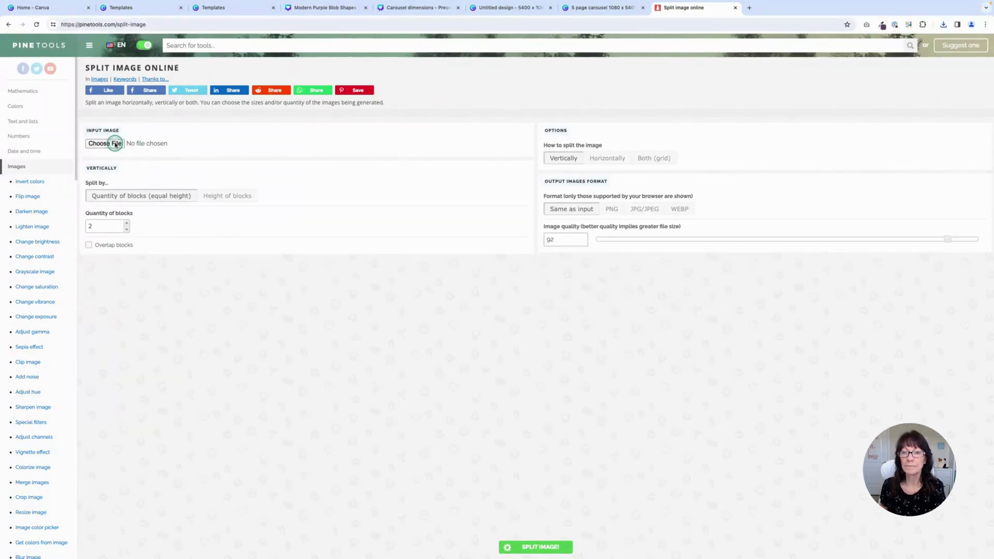
pyautogui.click(115, 144)
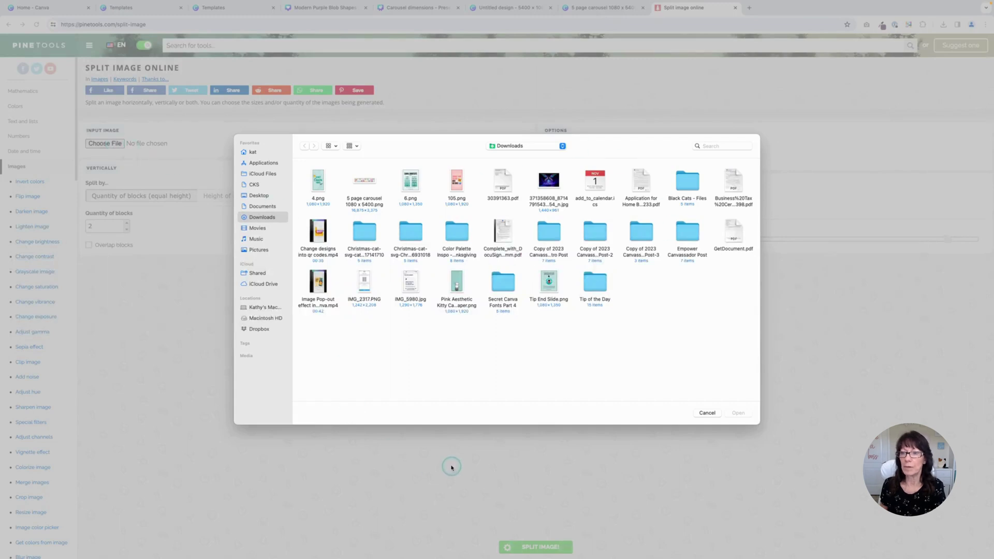
pyautogui.click(365, 182)
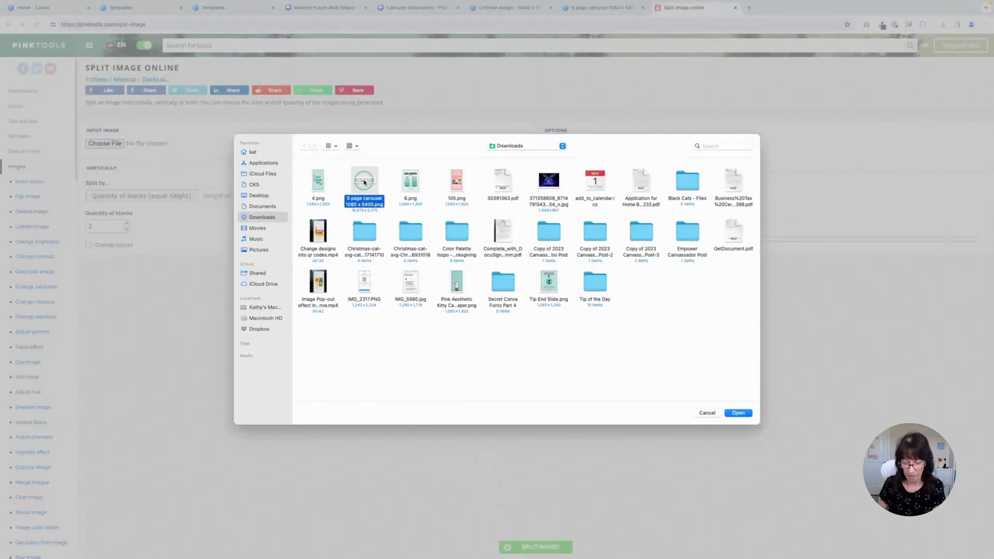
pyautogui.doubleClick(364, 183)
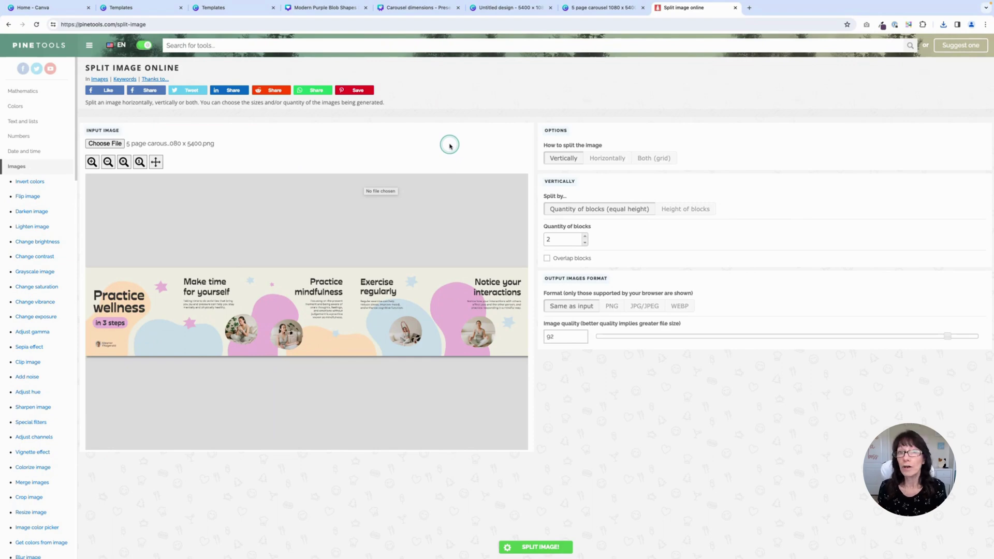
# Set the split direction to Horizontally and raise the block quantity to 5.
pyautogui.click(600, 8)
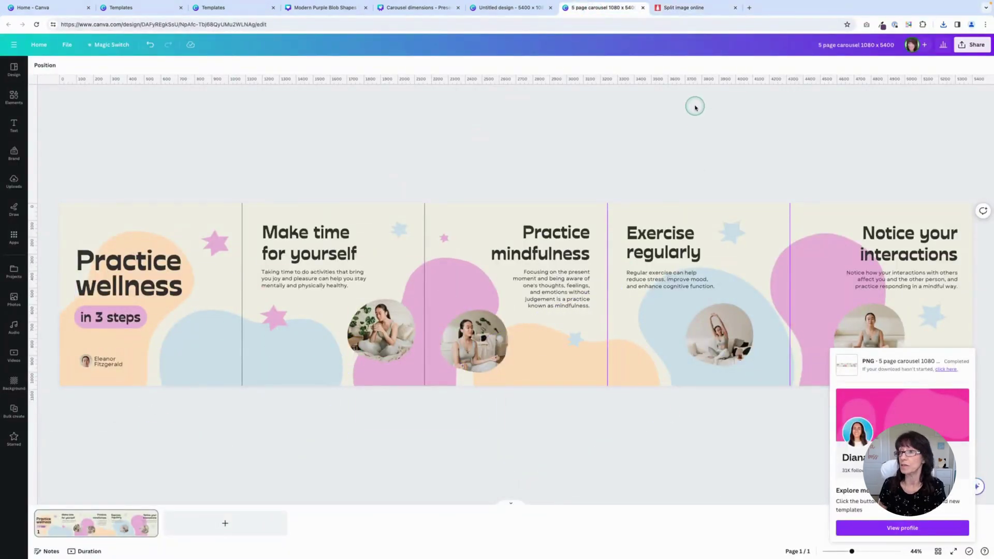
pyautogui.click(687, 9)
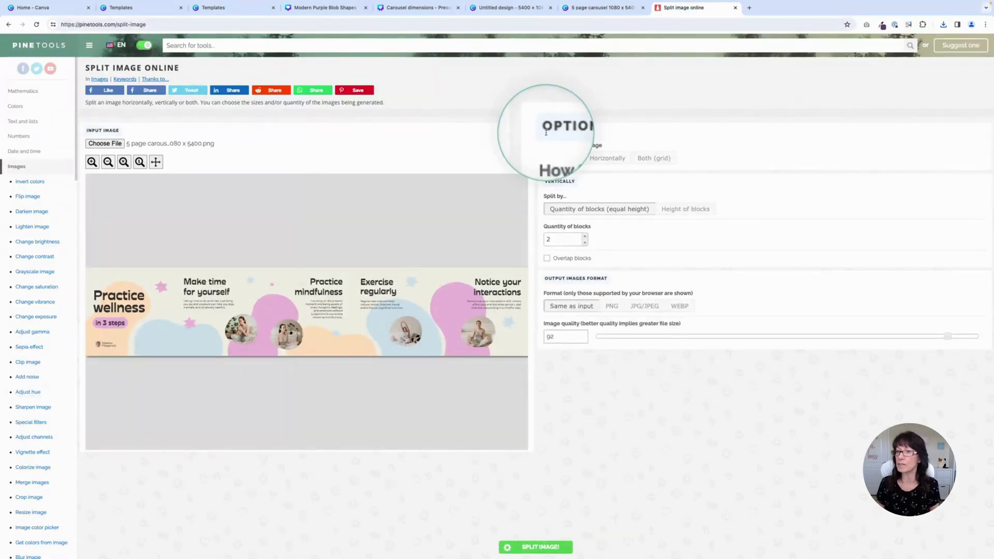
pyautogui.click(609, 161)
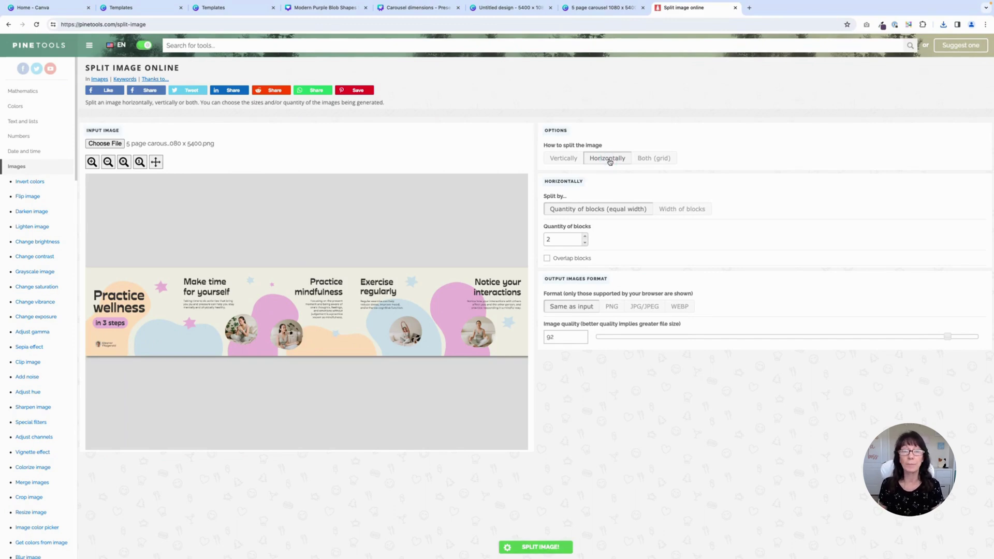
pyautogui.click(585, 236)
pyautogui.click(585, 236)
pyautogui.click(585, 236)
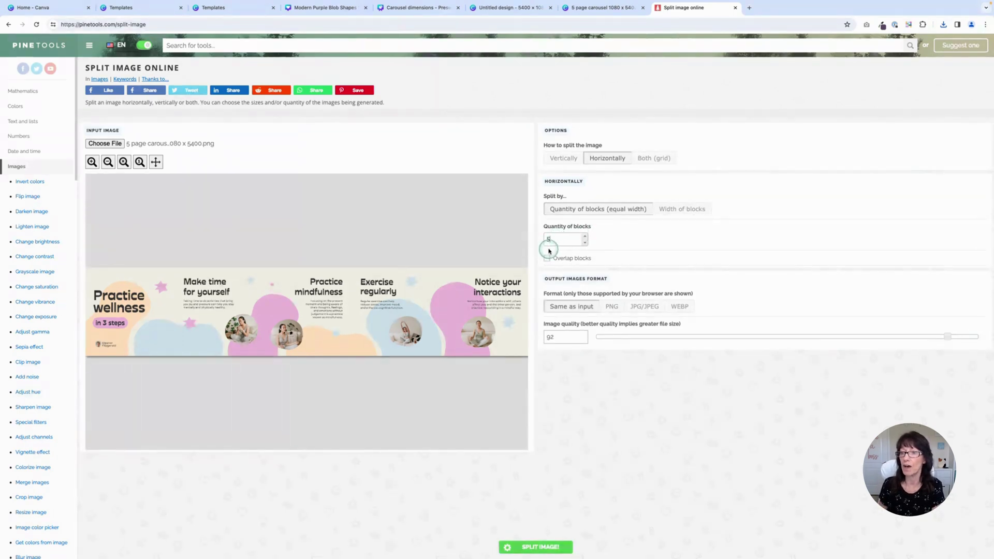
# Briefly try a fixed block width of 1, then revert to 5 equal-width blocks.
pyautogui.click(605, 244)
pyautogui.click(625, 165)
pyautogui.click(683, 209)
pyautogui.moveTo(567, 239); pyautogui.dragTo(521, 239)
pyautogui.write('1080')
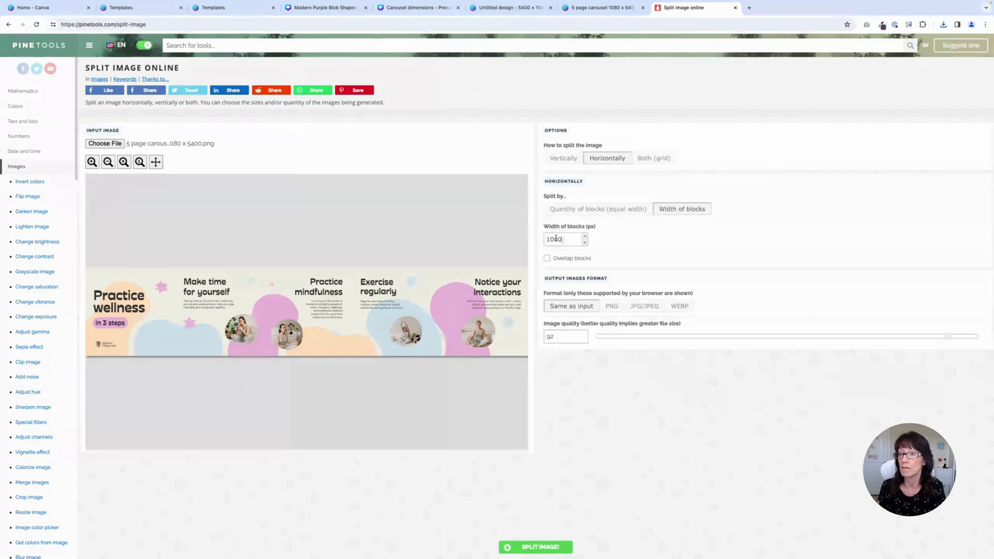
pyautogui.click(604, 208)
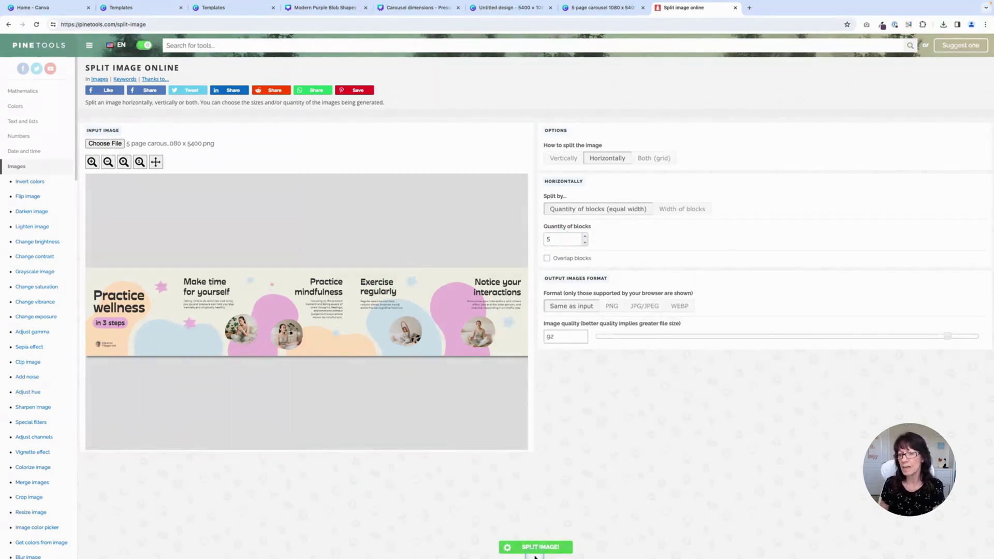
# Split the carousel into five pieces, choose PNG output and download the .zip file.
pyautogui.click(550, 549)
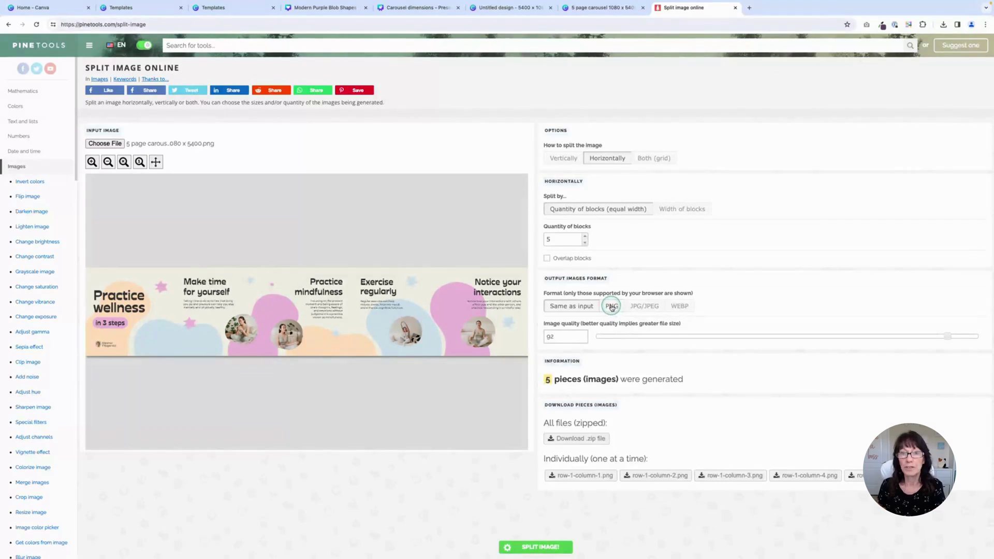
pyautogui.click(611, 307)
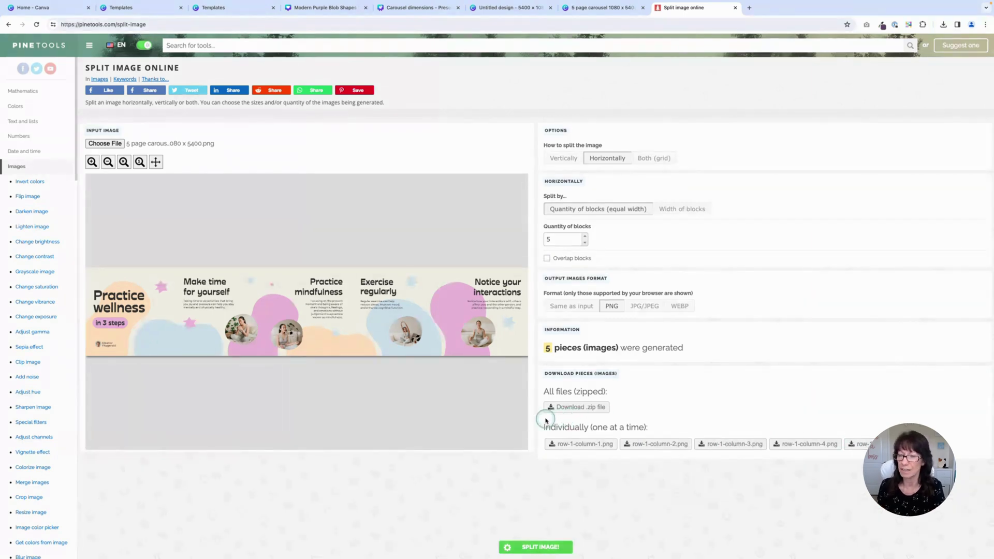
pyautogui.click(585, 408)
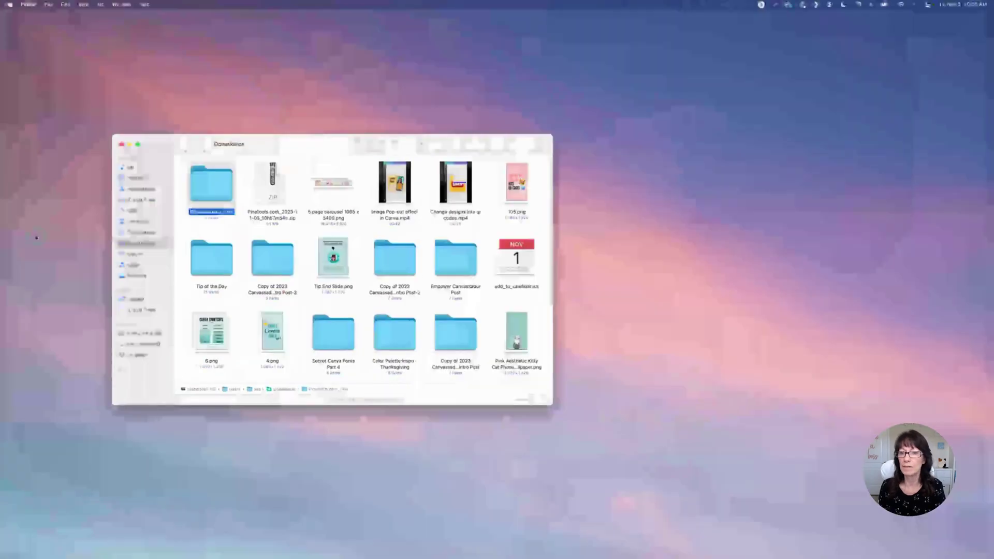
# Open PineTools.com_files in Downloads and enlarge icons and window to show all five slides.
pyautogui.click(218, 187)
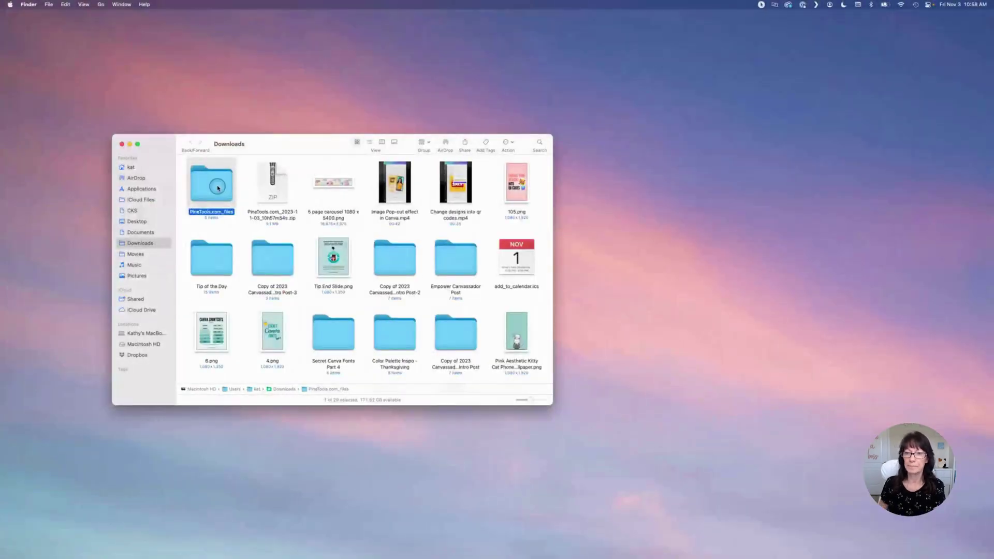
pyautogui.doubleClick(218, 188)
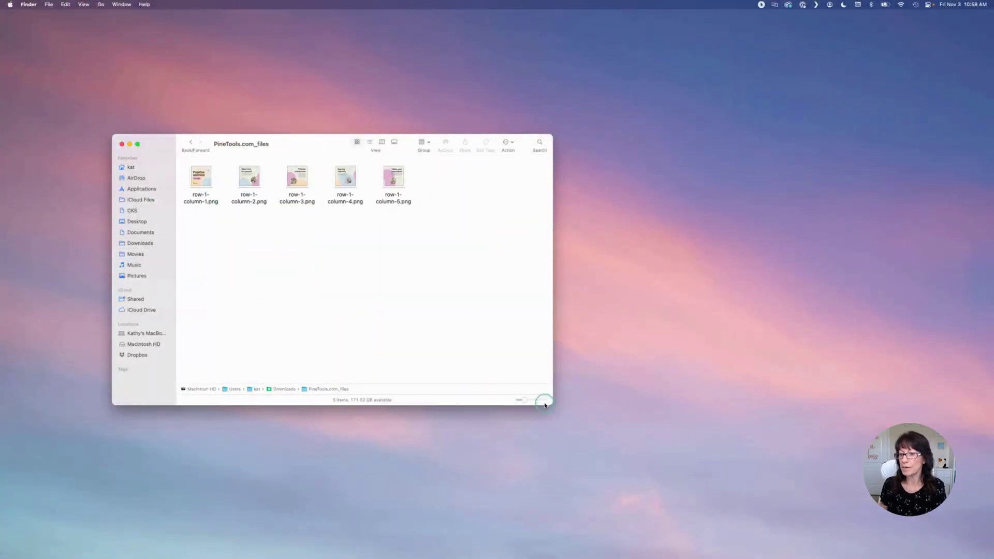
pyautogui.moveTo(543, 404); pyautogui.dragTo(535, 399)
pyautogui.moveTo(304, 147); pyautogui.dragTo(312, 69)
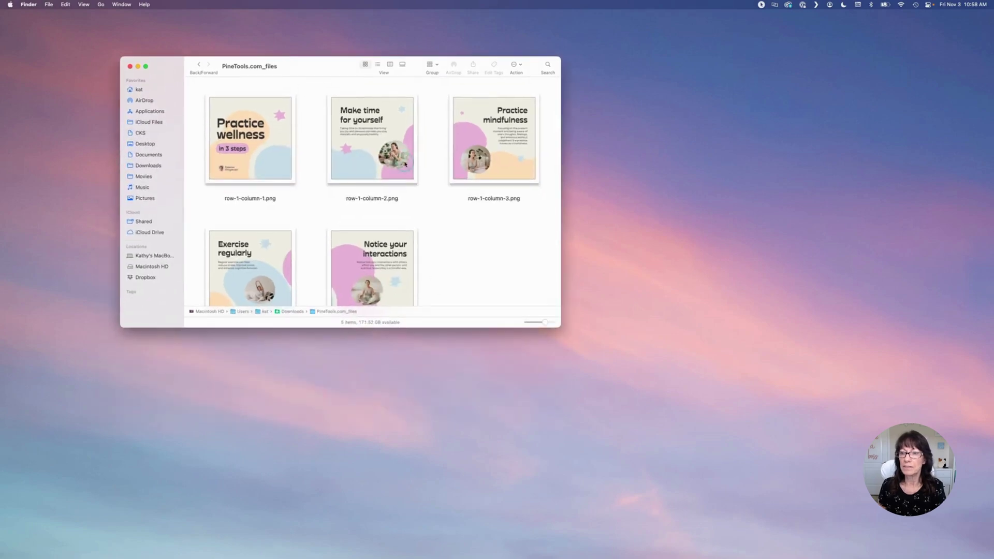
pyautogui.moveTo(558, 324); pyautogui.dragTo(713, 408)
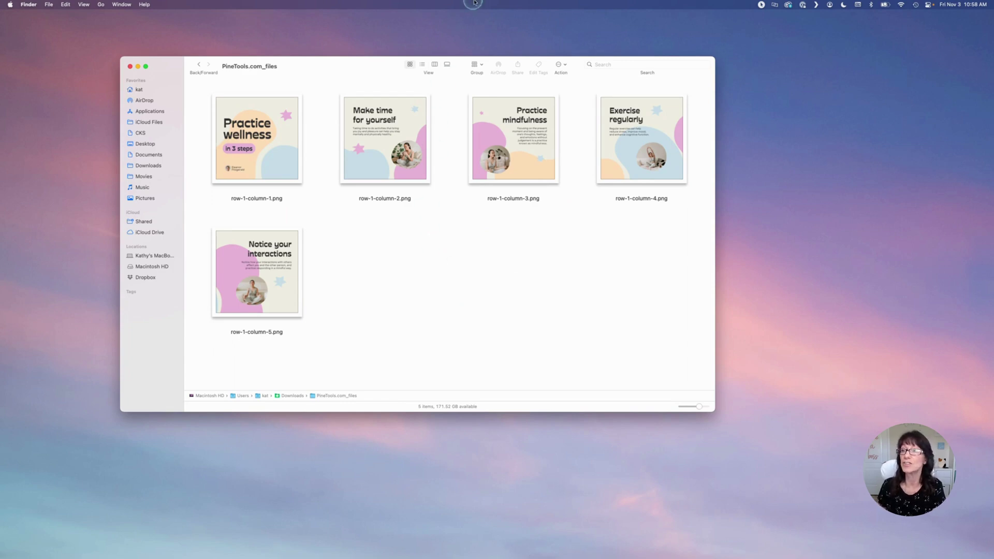
# Return to the PineTools page in Chrome via Mission Control.
pyautogui.click(480, 35)
pyautogui.hotkey('ctrl', 'Up')
pyautogui.click(500, 24)
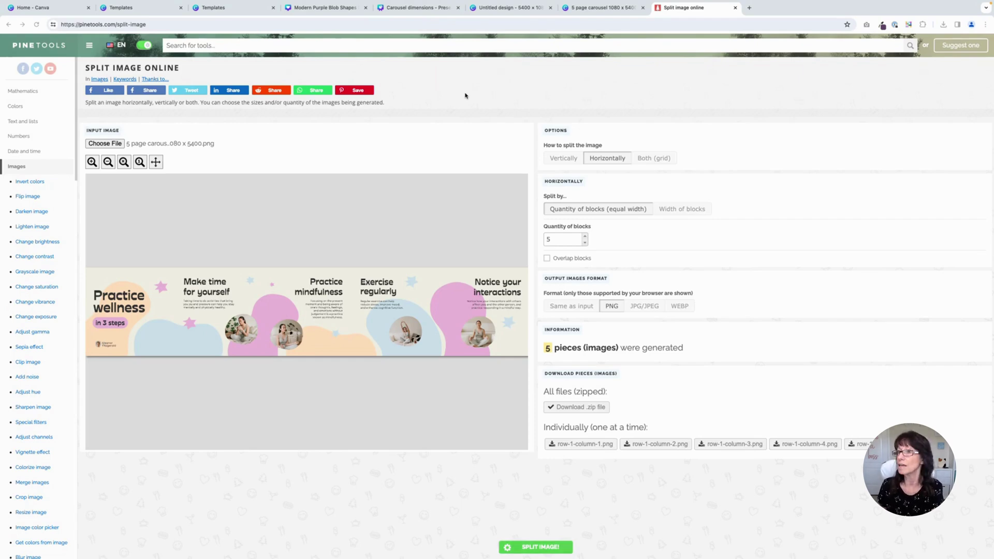
# Cycle through the Canva tabs, ending on the 'Carousel dimensions' design.
pyautogui.click(598, 77)
pyautogui.click(590, 11)
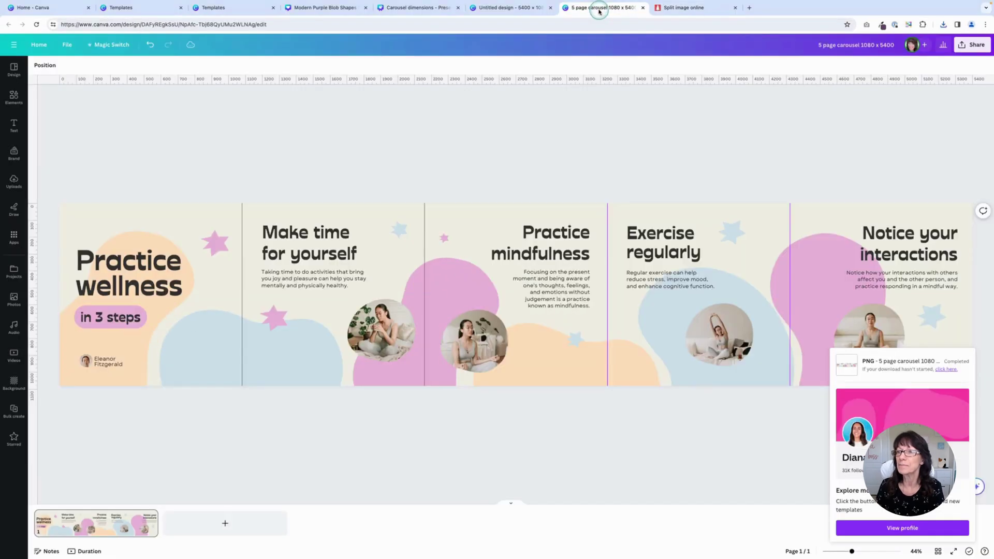
pyautogui.click(356, 162)
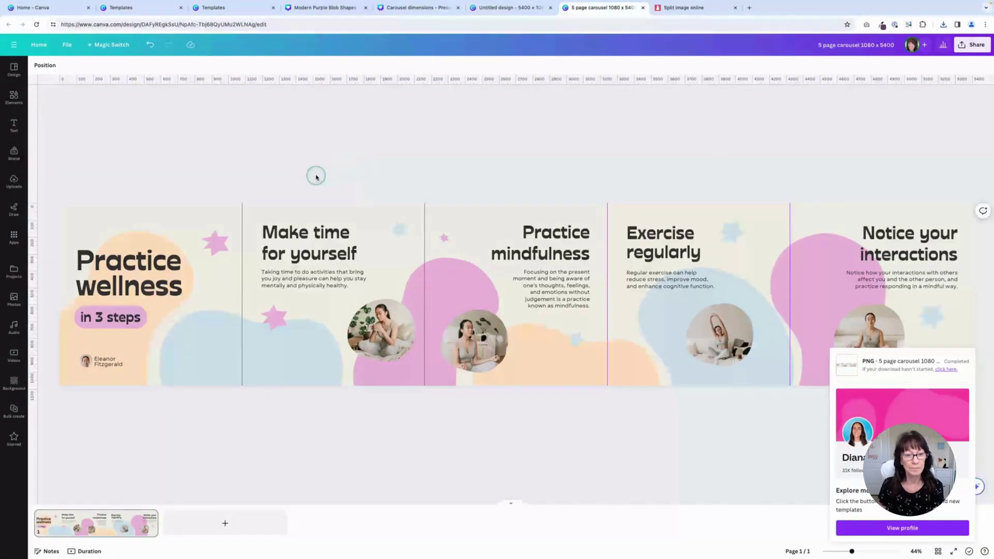
pyautogui.click(493, 9)
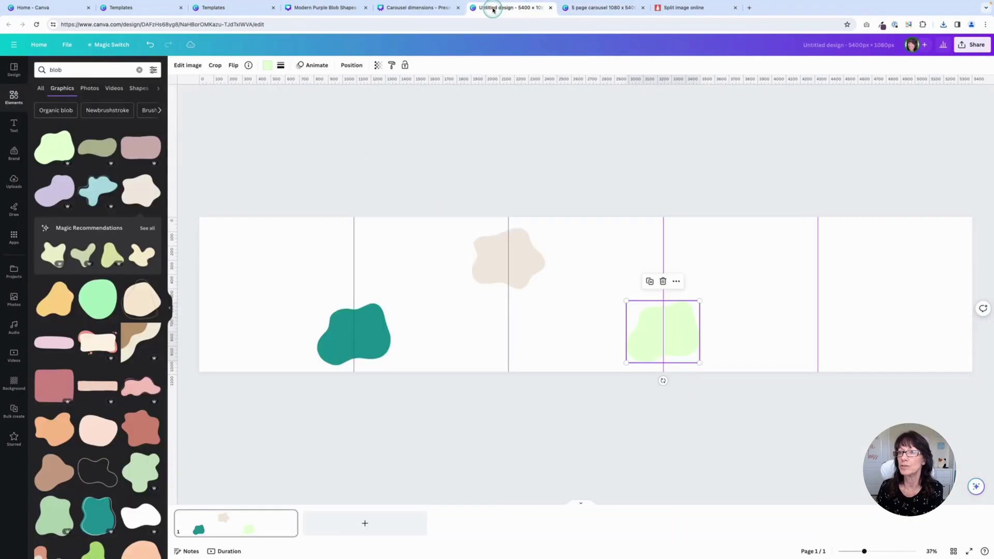
pyautogui.click(424, 8)
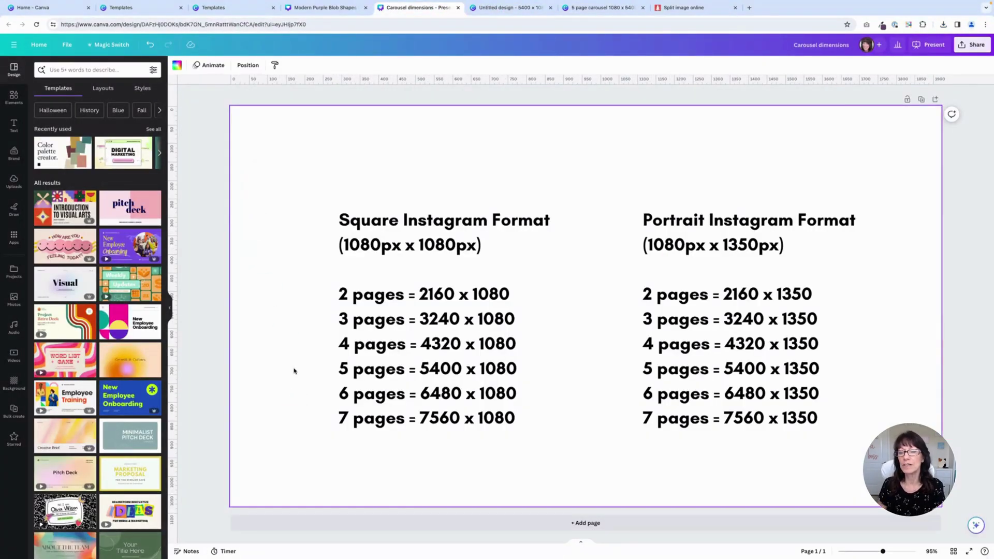
pyautogui.click(366, 425)
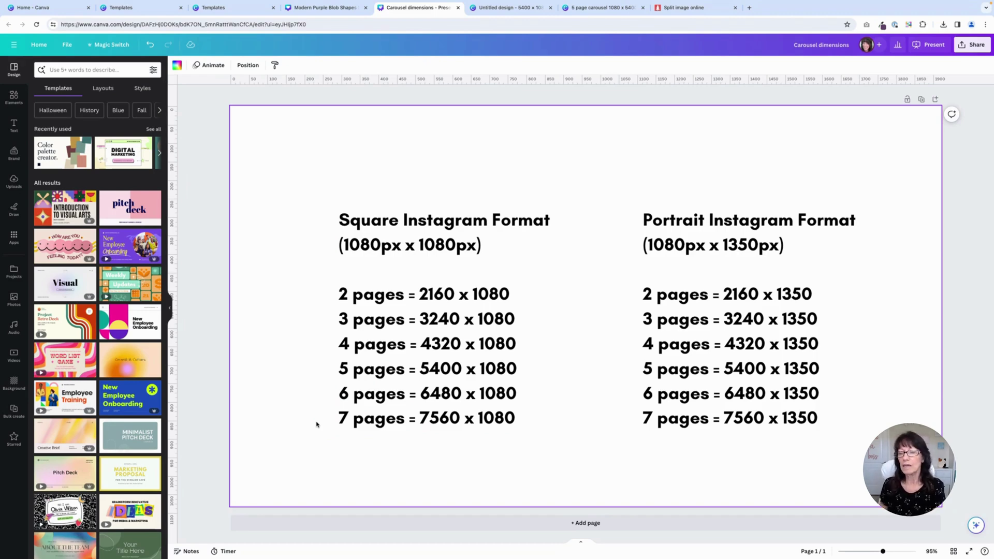
pyautogui.click(416, 431)
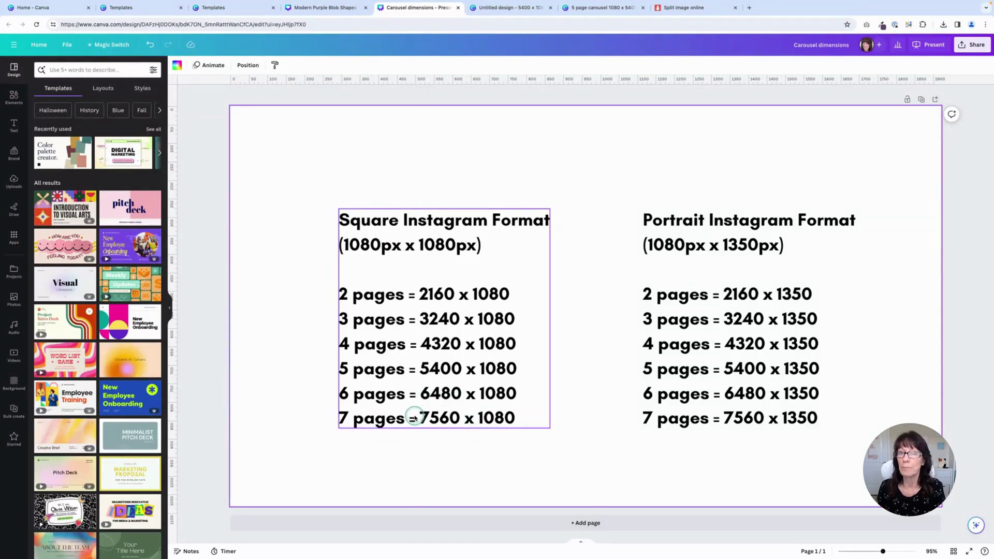